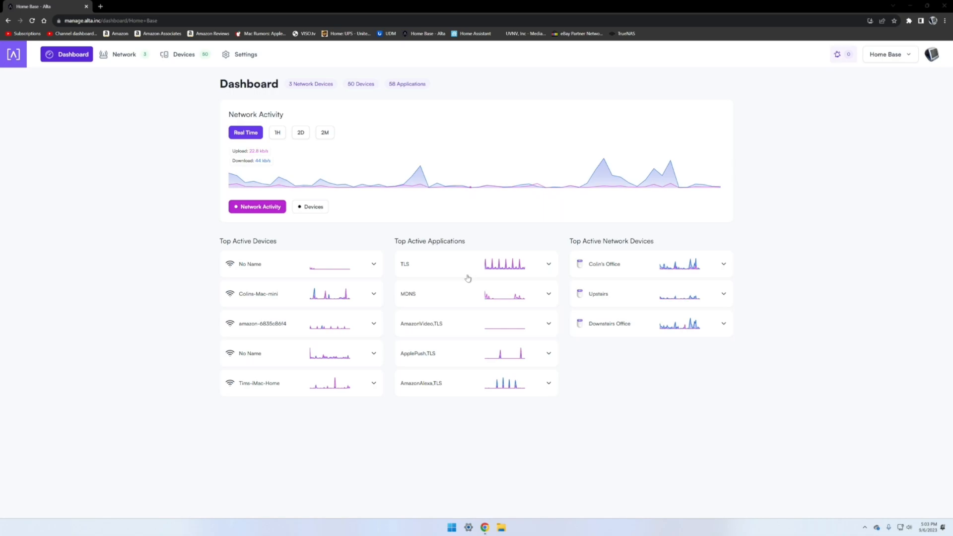
# Step: Expand and collapse the TLS application and Colin's Office activity cards on the dashboard to inspect their graphs
pyautogui.click(579, 267)
pyautogui.click(548, 262)
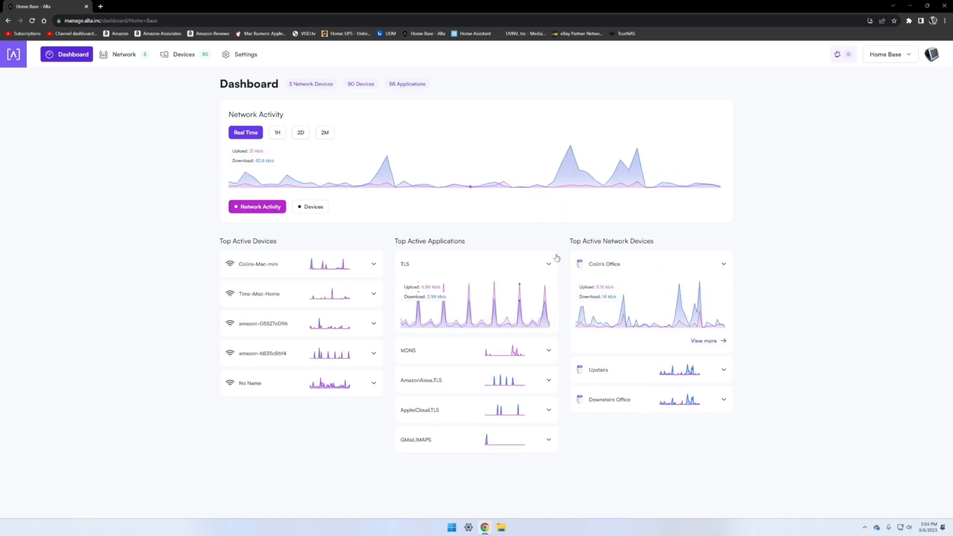
pyautogui.click(526, 262)
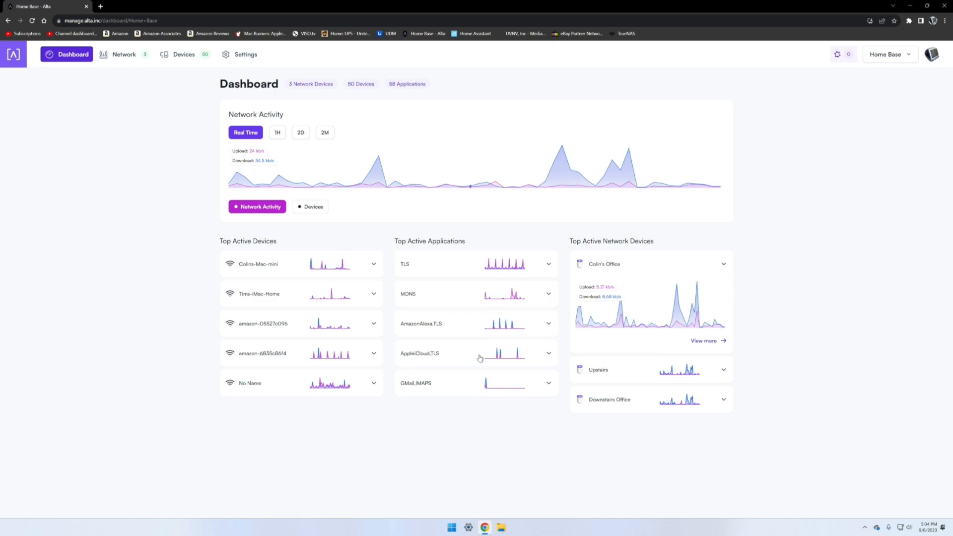
pyautogui.click(718, 265)
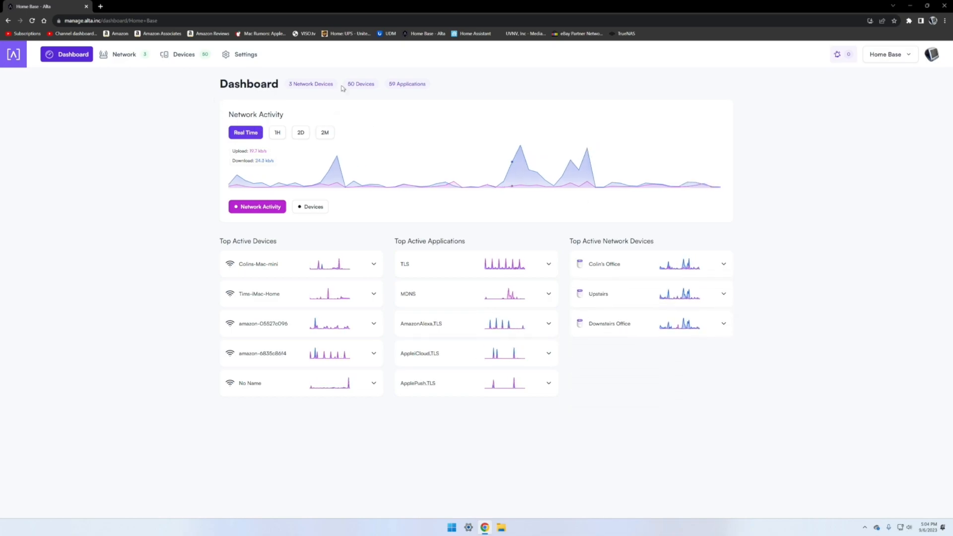
# Step: Switch the Network Activity chart through the 1H and 2D ranges and back to Real Time
pyautogui.moveTo(608, 176)
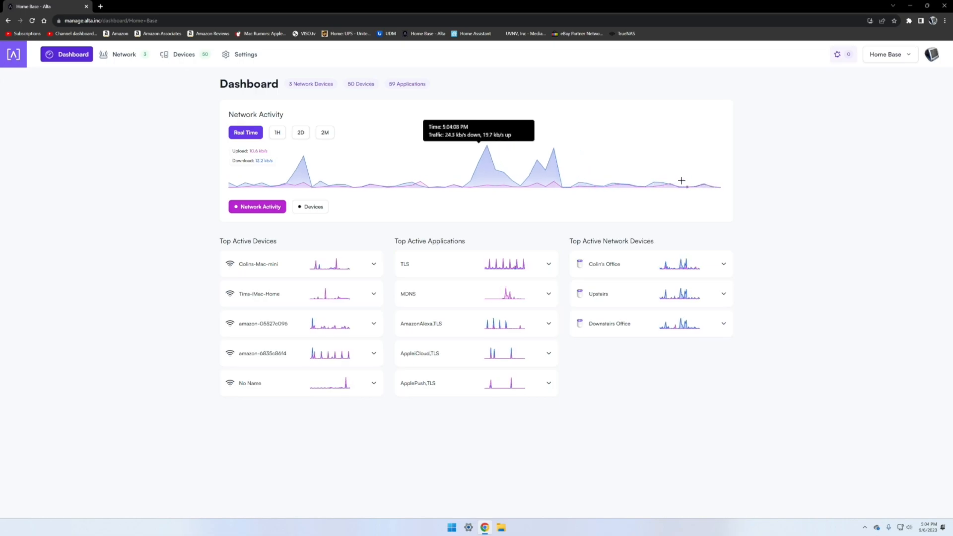
pyautogui.click(281, 133)
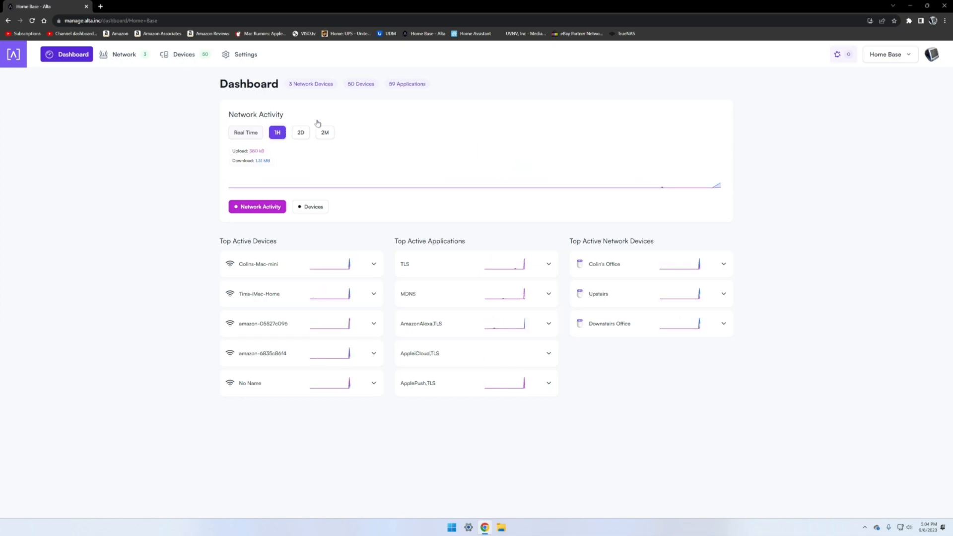
pyautogui.click(300, 133)
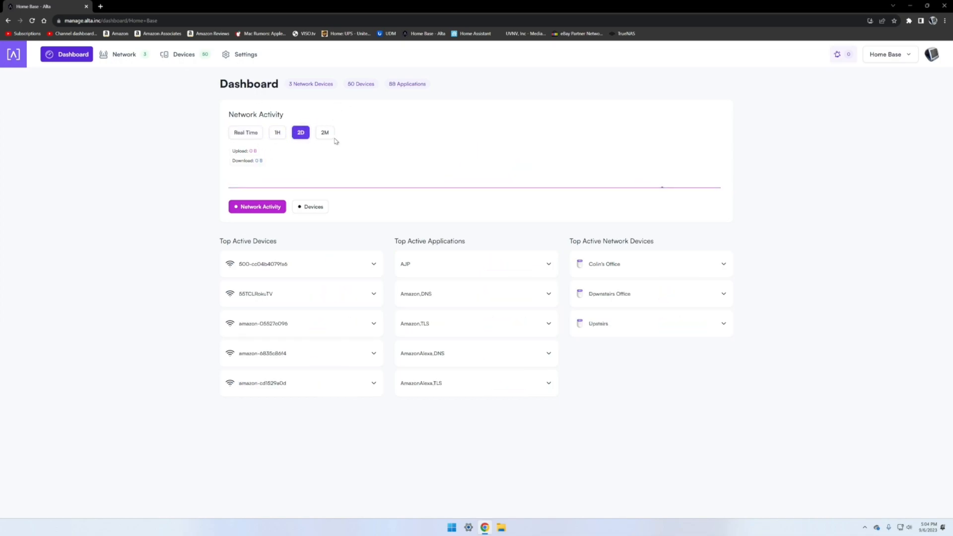
pyautogui.click(240, 132)
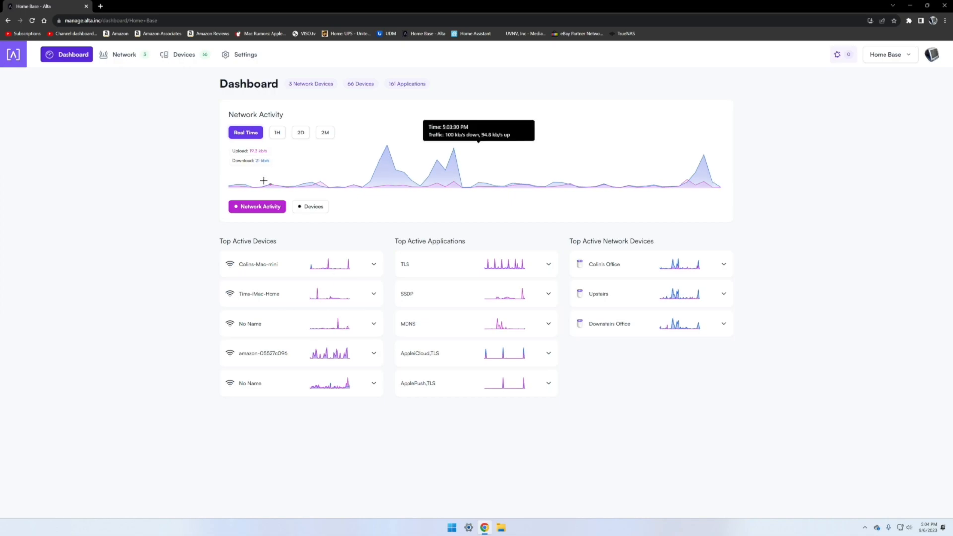
# Step: Show the connected devices in the Network Activity chart, browse the device list, and return to Network Activity
pyautogui.click(300, 208)
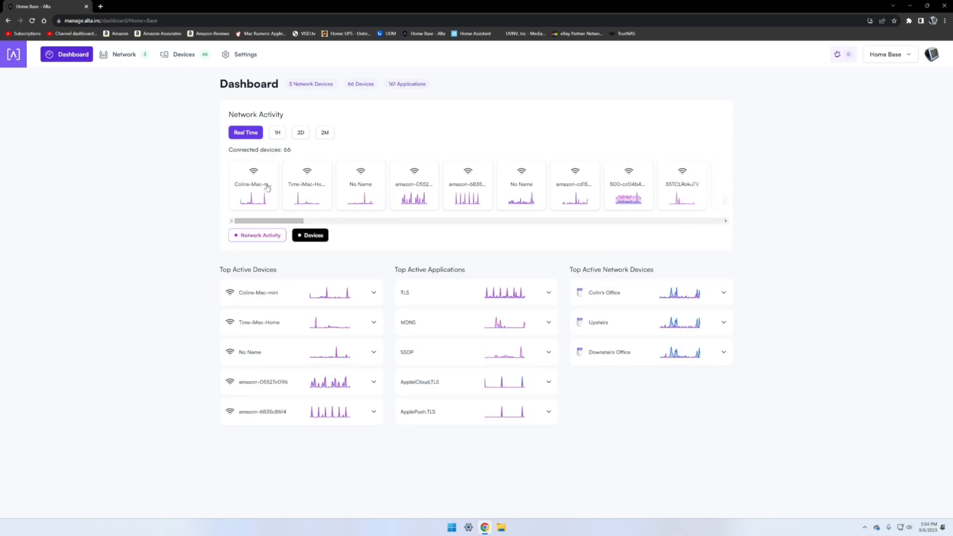
pyautogui.moveTo(274, 222); pyautogui.dragTo(217, 215)
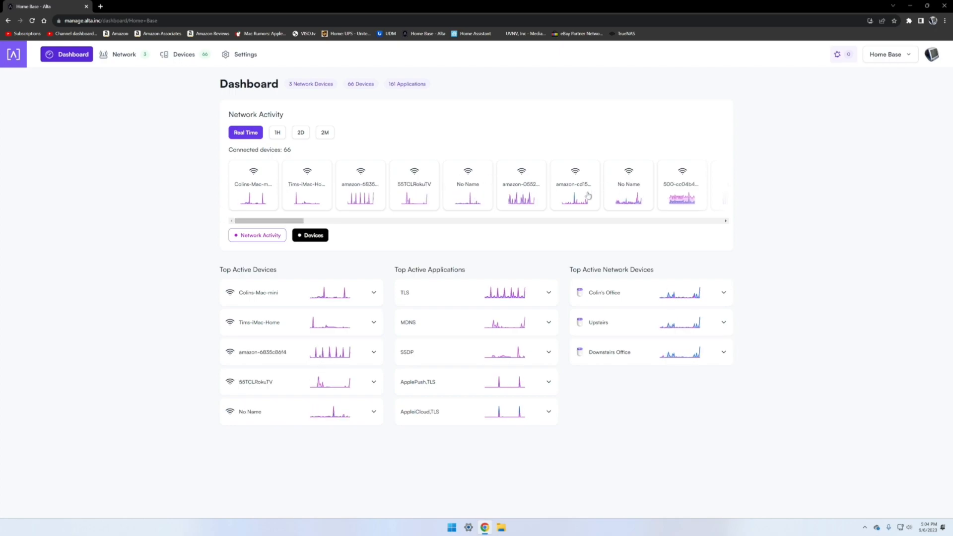
pyautogui.click(258, 233)
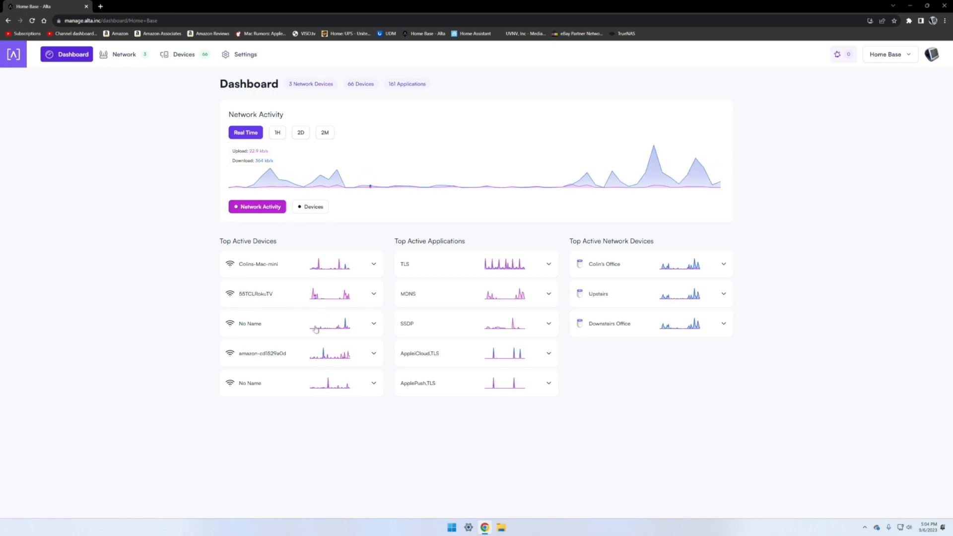
pyautogui.click(368, 268)
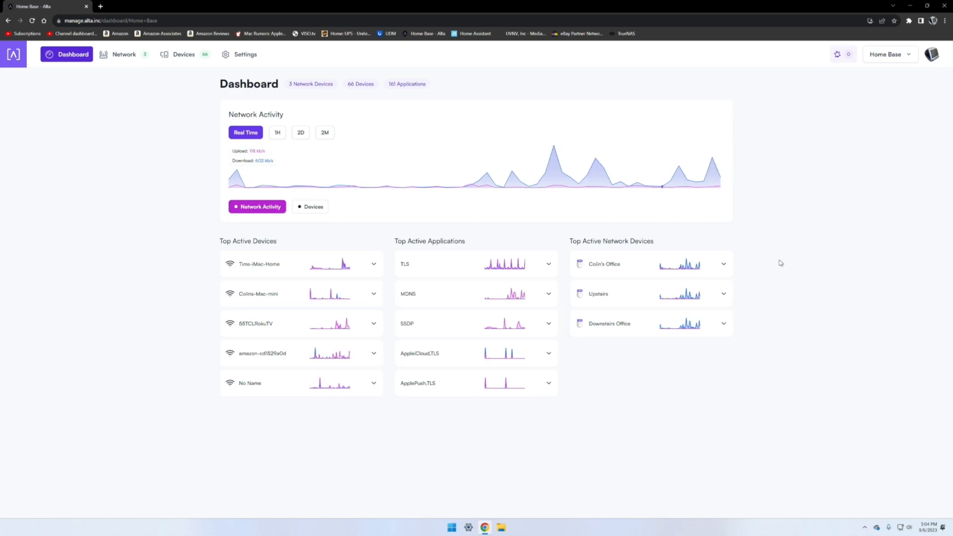
# Step: Open the Network page and open the Colin's Office and Downstairs Office access point panels side by side
pyautogui.click(114, 55)
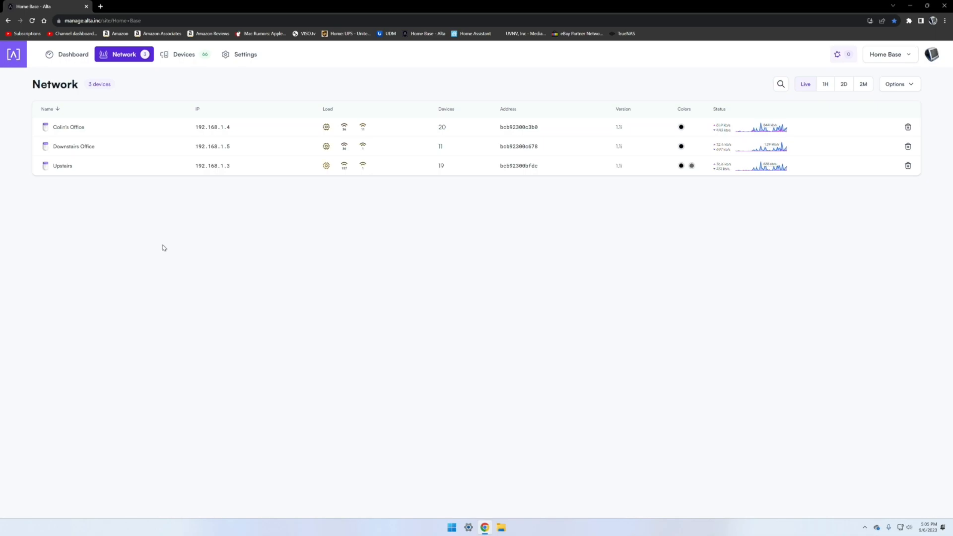
pyautogui.click(45, 127)
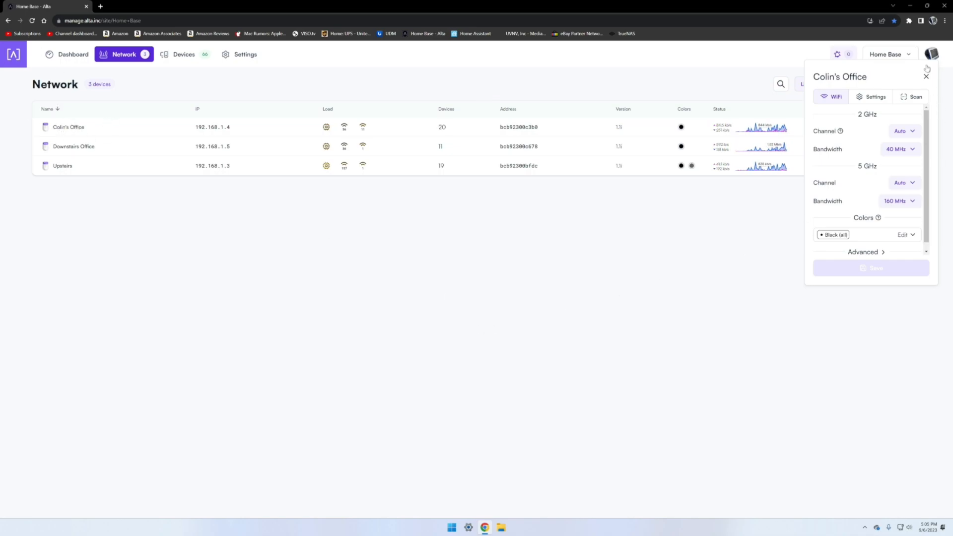
pyautogui.moveTo(876, 80); pyautogui.dragTo(508, 220)
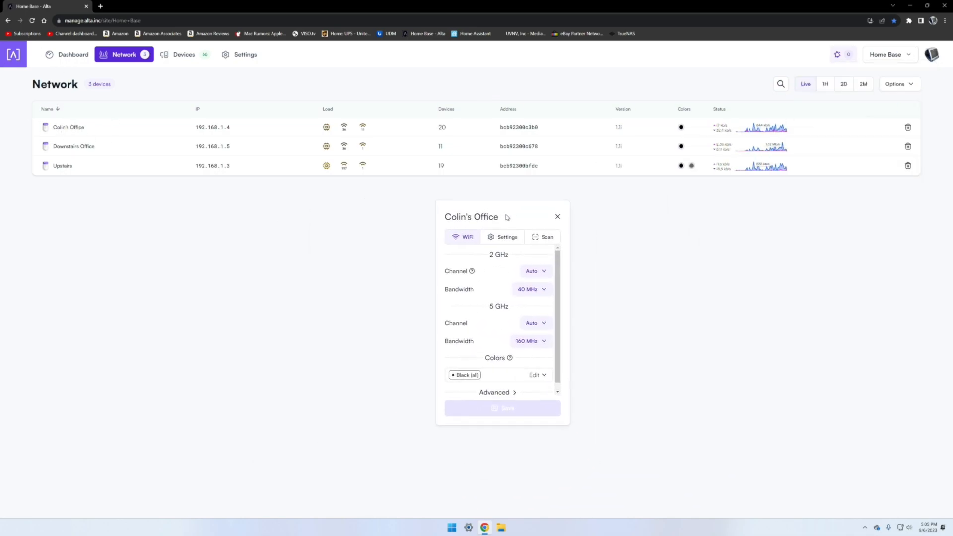
pyautogui.click(45, 145)
pyautogui.moveTo(825, 93); pyautogui.dragTo(614, 224)
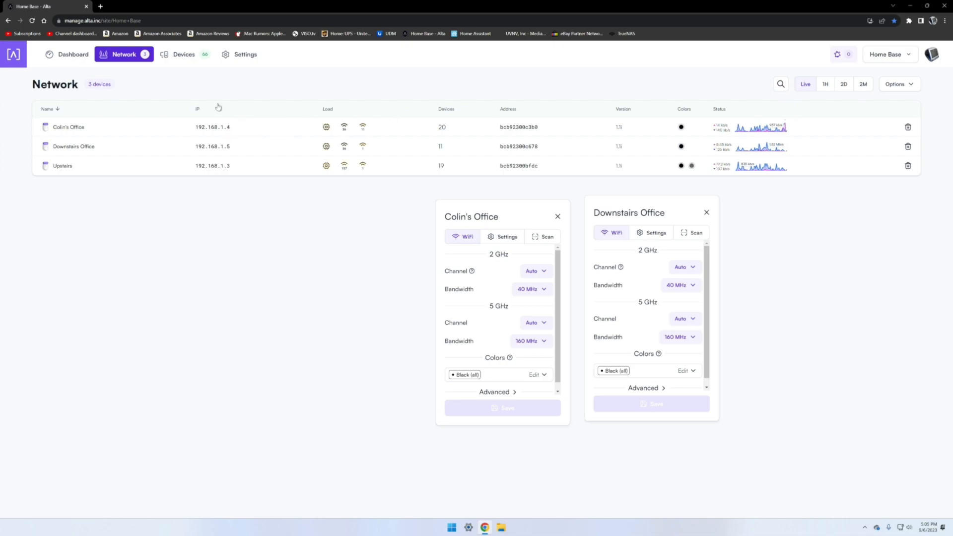
# Step: Examine the load indicators and status graphs for each access point in the network list
pyautogui.moveTo(221, 129)
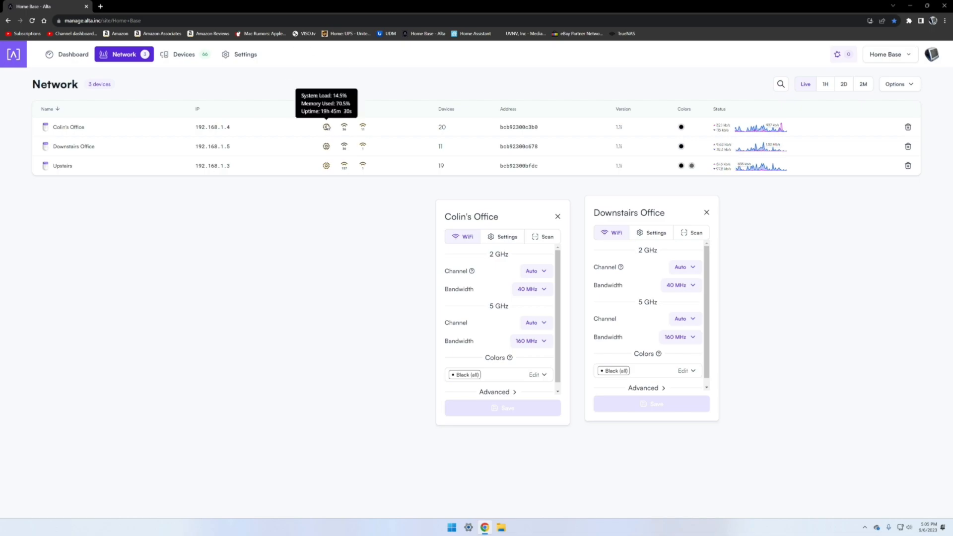
pyautogui.moveTo(327, 129)
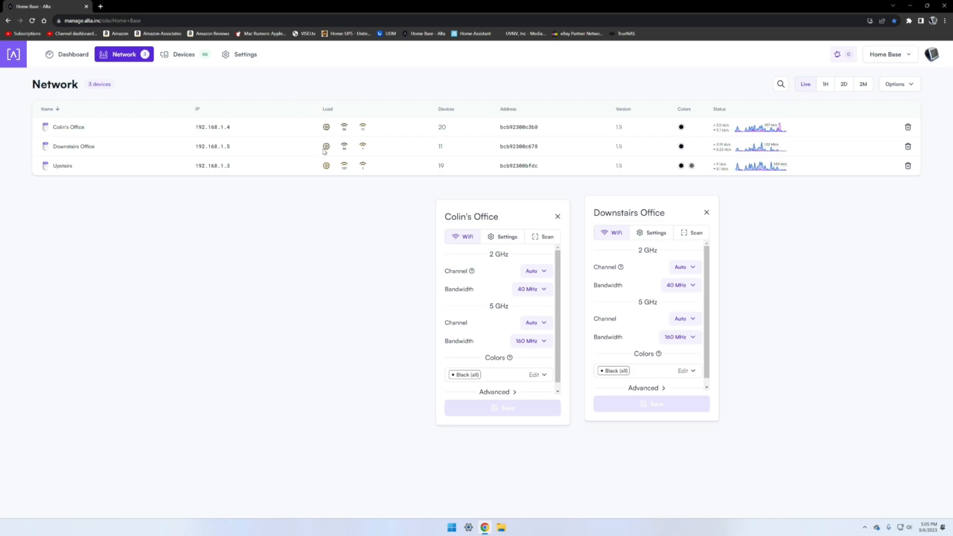
pyautogui.moveTo(325, 148)
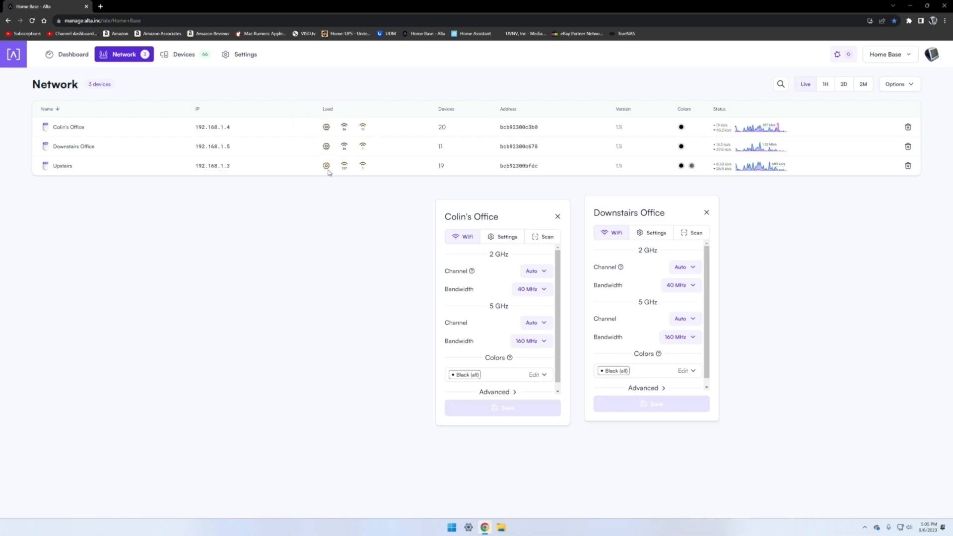
pyautogui.moveTo(326, 166)
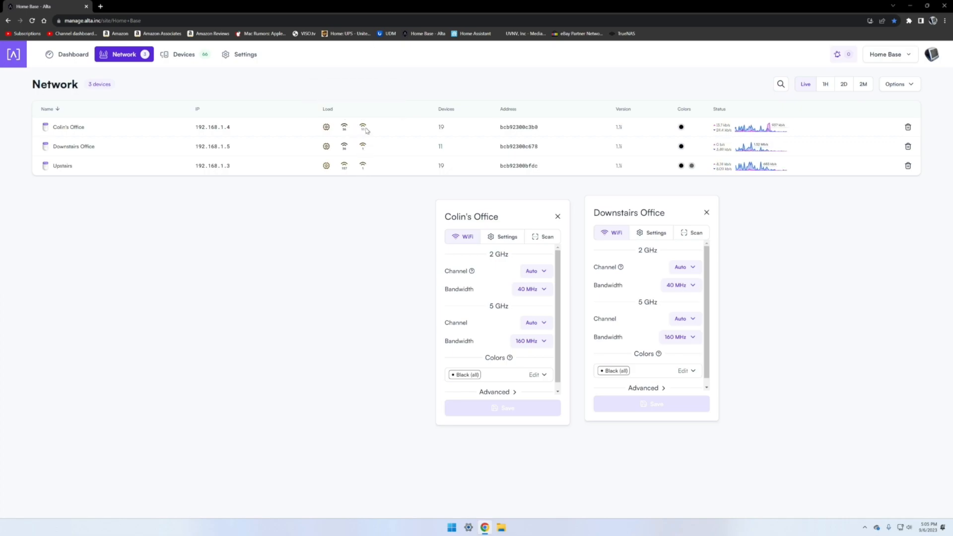
pyautogui.moveTo(364, 147)
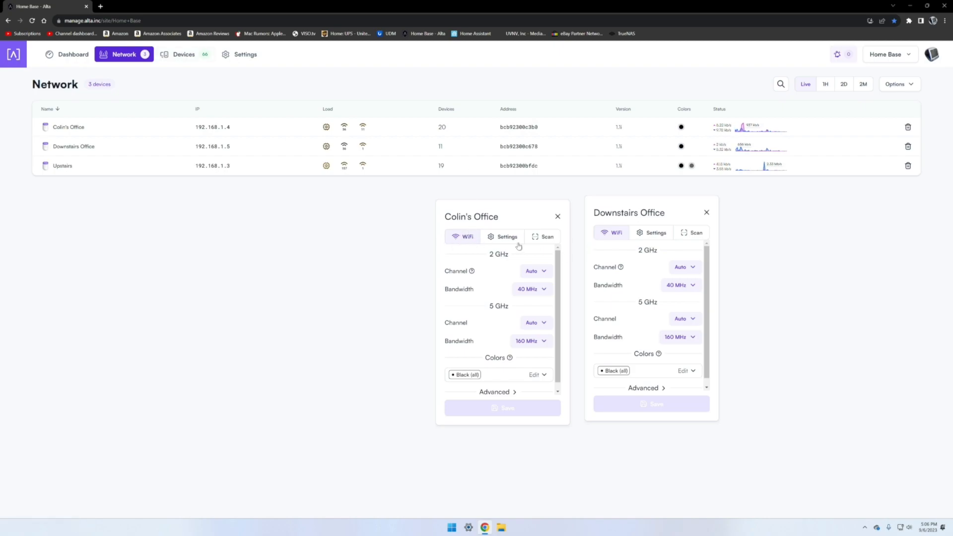
pyautogui.scroll(-1, 497, 329)
pyautogui.scroll(1, 497, 325)
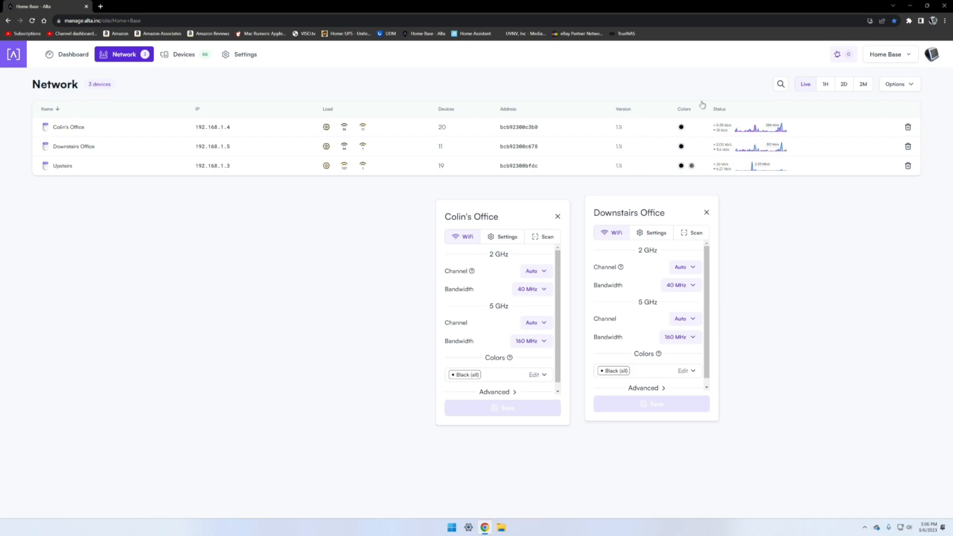
pyautogui.moveTo(684, 151)
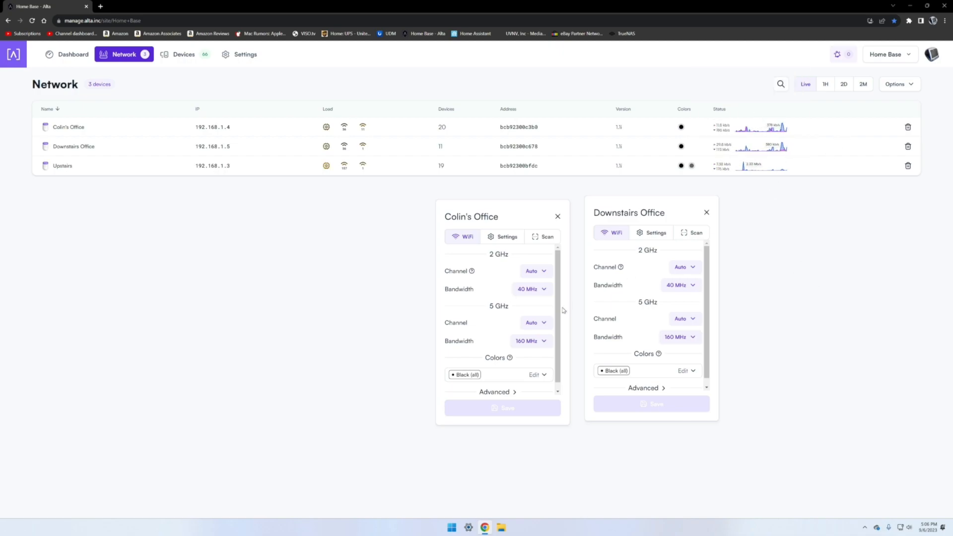
# Step: Close the Downstairs Office panel and move Colin's Office panel to the middle of the page
pyautogui.click(707, 212)
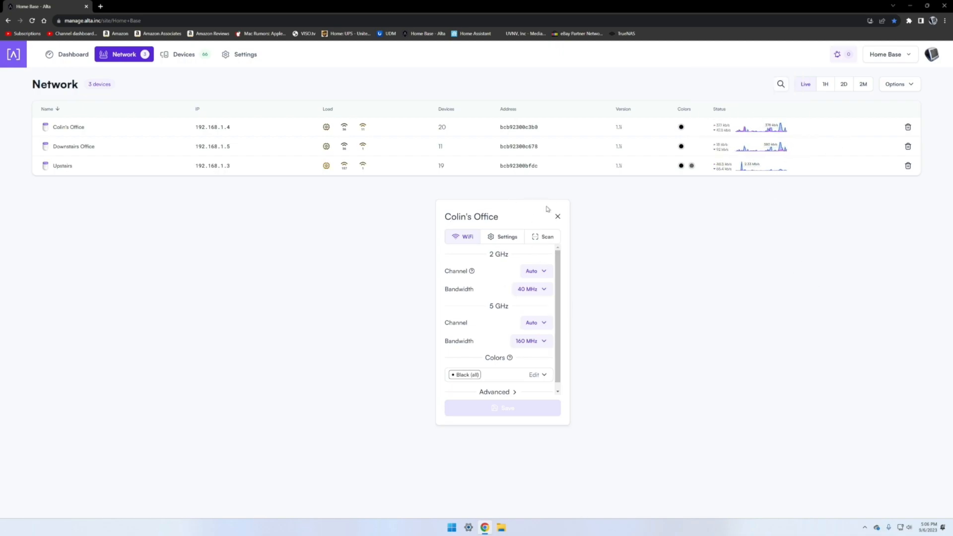
pyautogui.moveTo(503, 215); pyautogui.dragTo(537, 204)
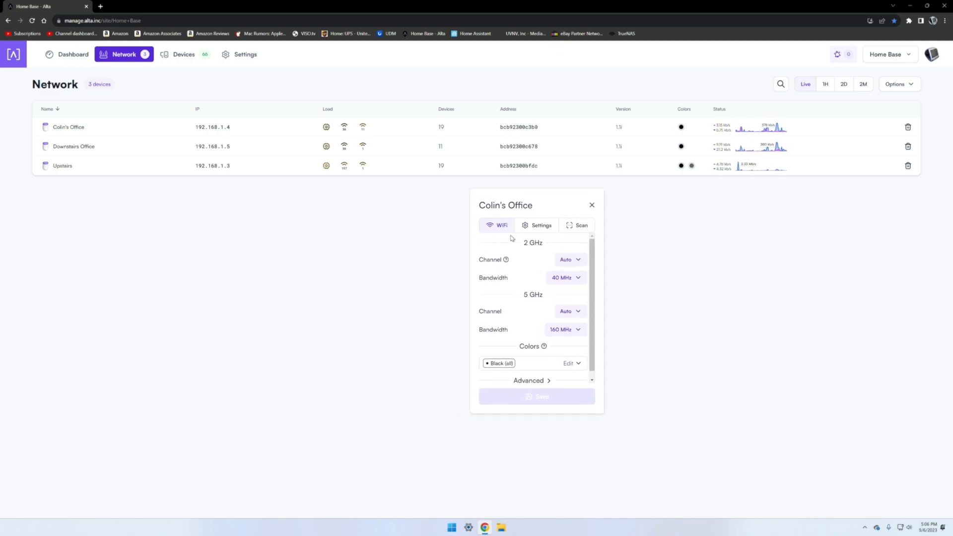
pyautogui.scroll(-1, 530, 288)
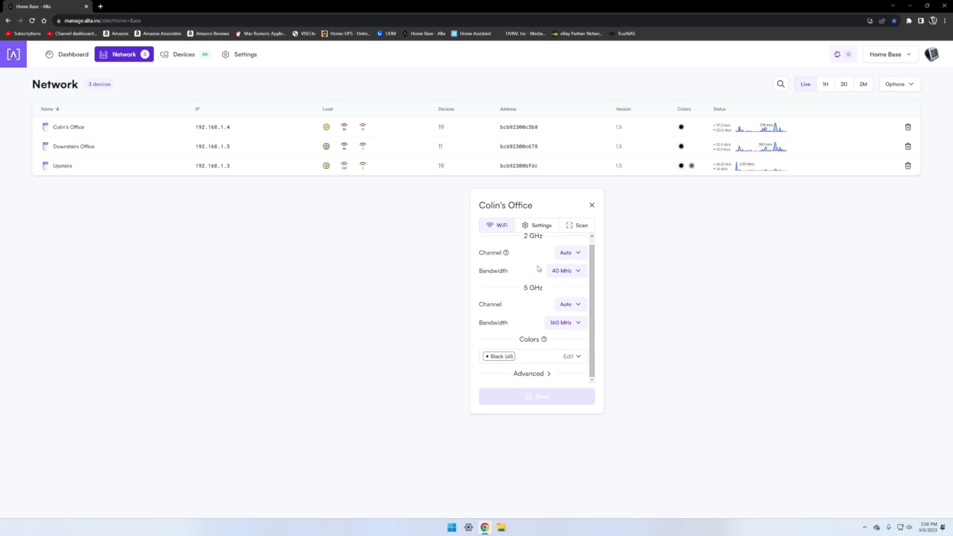
pyautogui.scroll(1, 546, 296)
pyautogui.scroll(1, 542, 287)
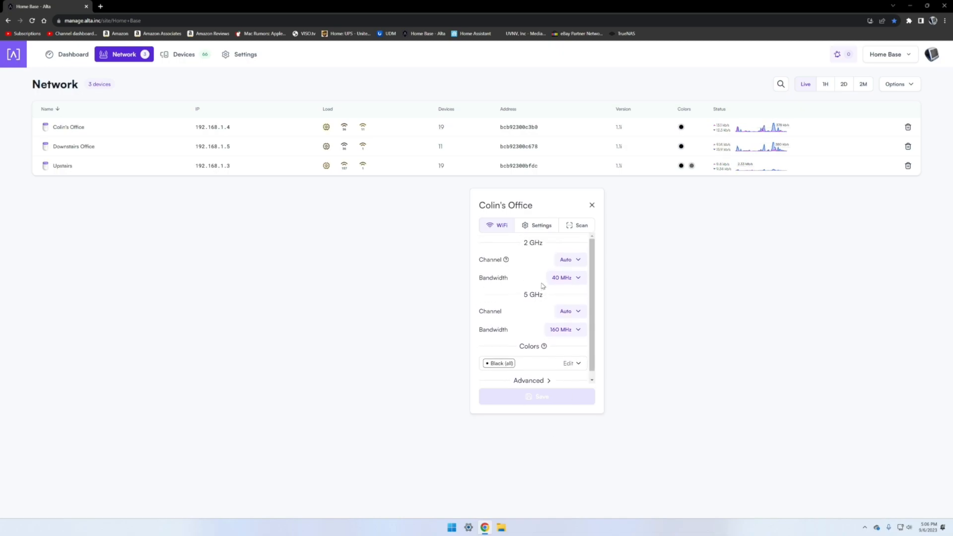
# Step: Browse the 2 GHz channel and bandwidth options and the 5 GHz bandwidth options for Colin's Office without changing them
pyautogui.click(567, 260)
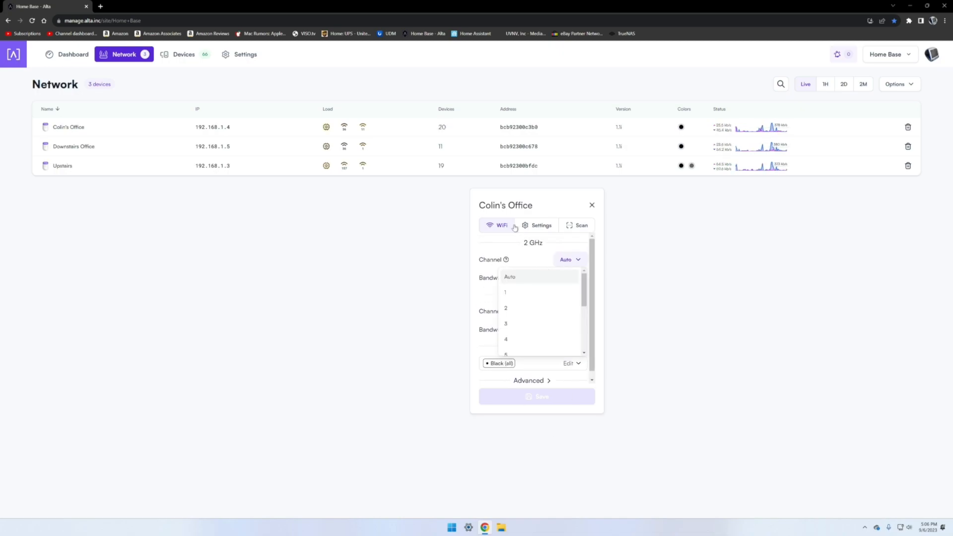
pyautogui.click(527, 256)
pyautogui.click(569, 278)
pyautogui.click(521, 276)
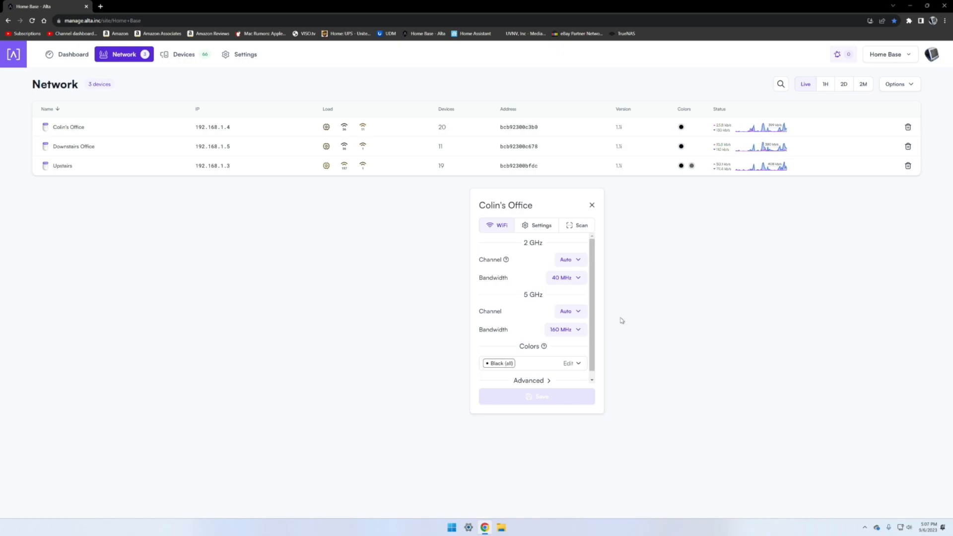
pyautogui.click(576, 330)
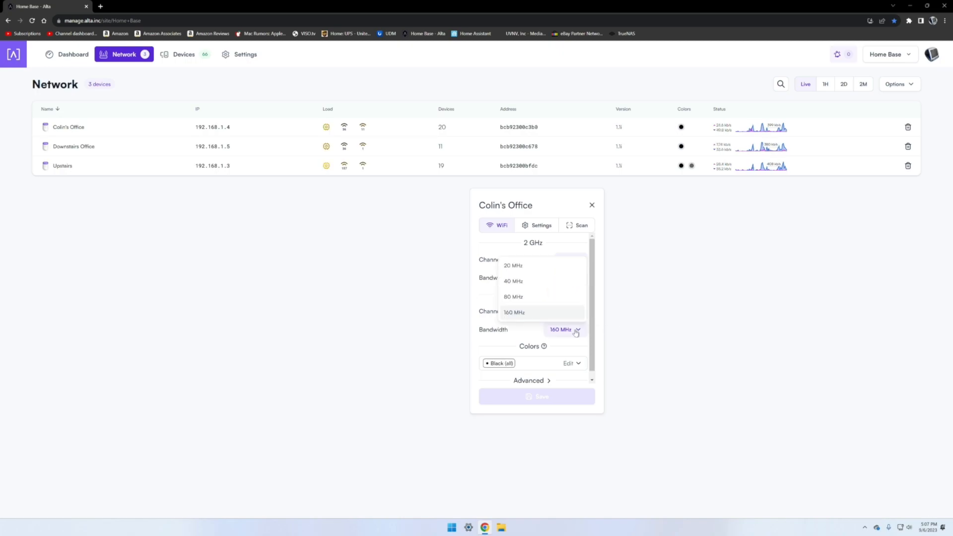
pyautogui.click(496, 332)
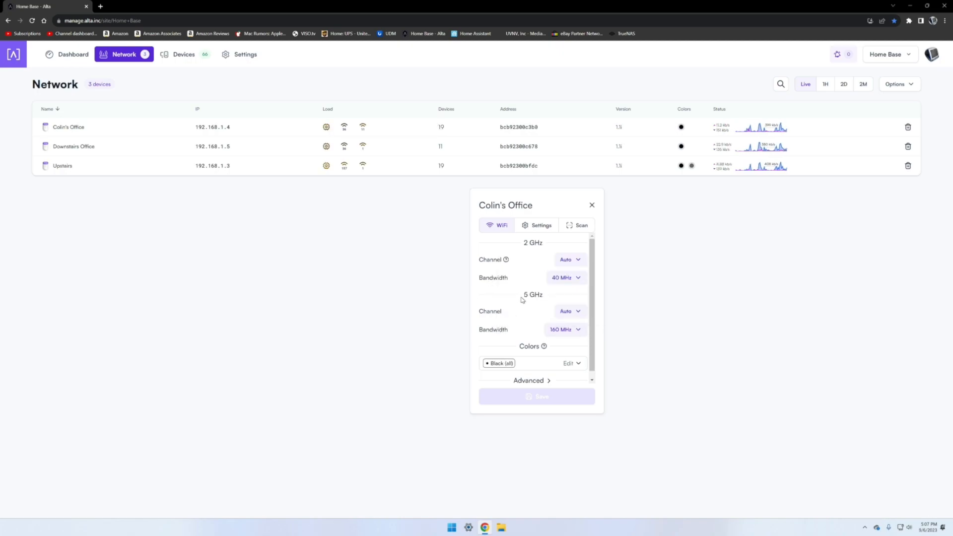
# Step: Browse the available Wi-Fi color options for Colin's Office without changing the selection
pyautogui.scroll(-1, 521, 300)
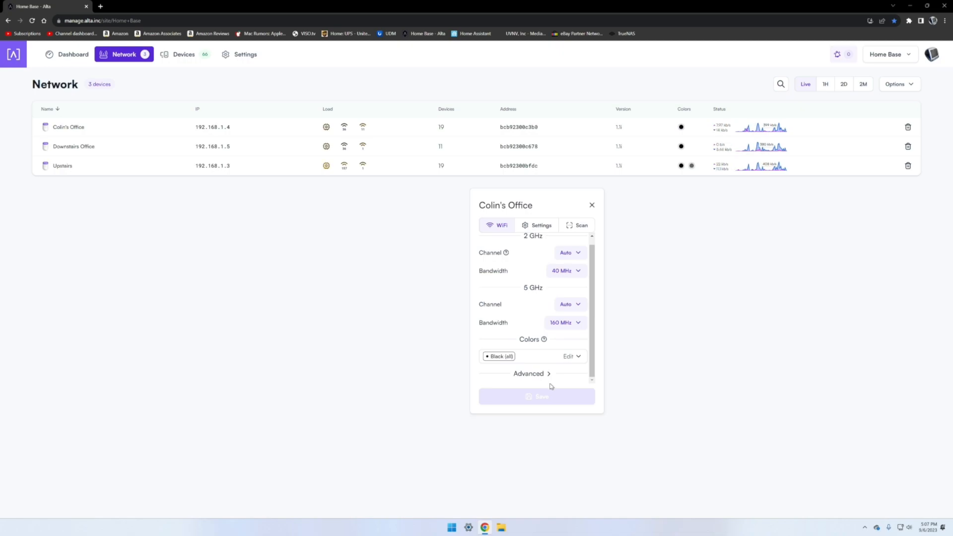
pyautogui.click(540, 358)
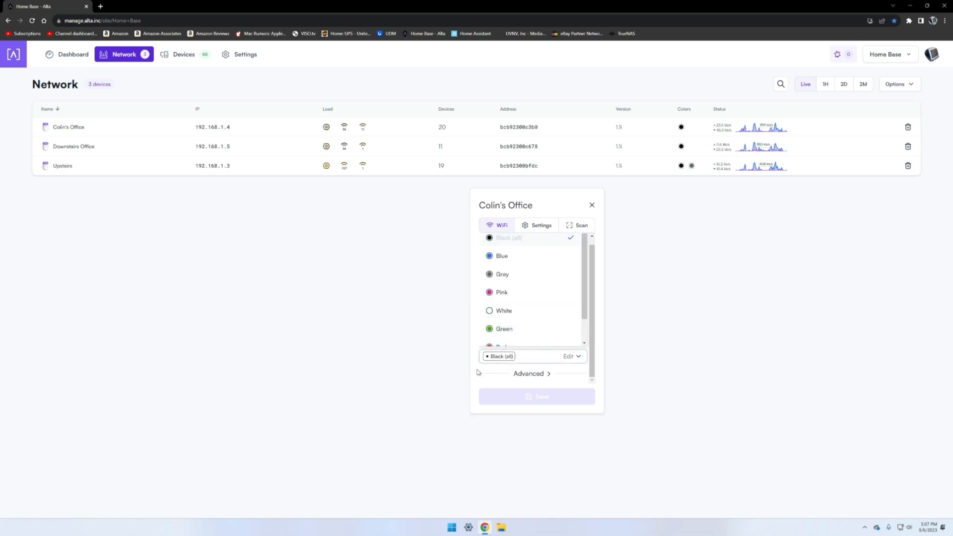
pyautogui.click(487, 369)
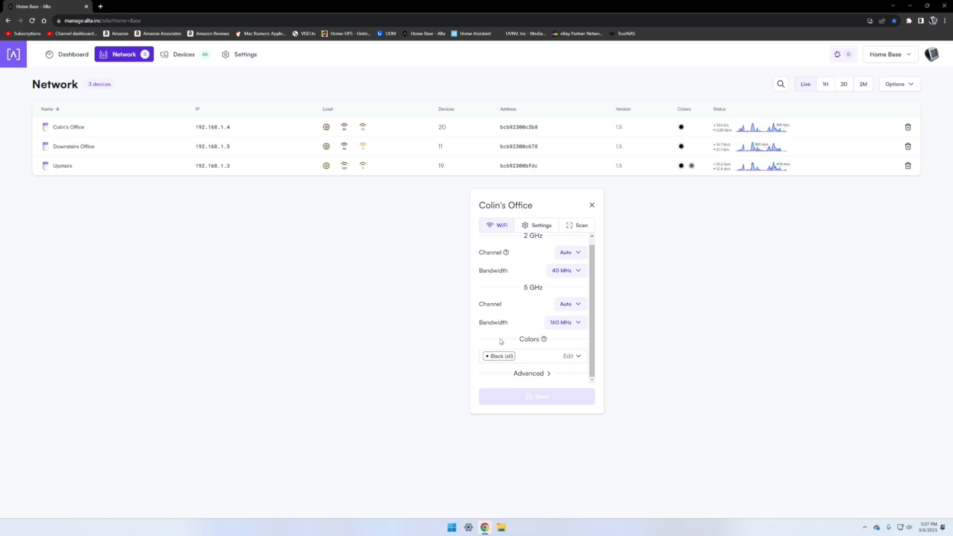
pyautogui.click(525, 354)
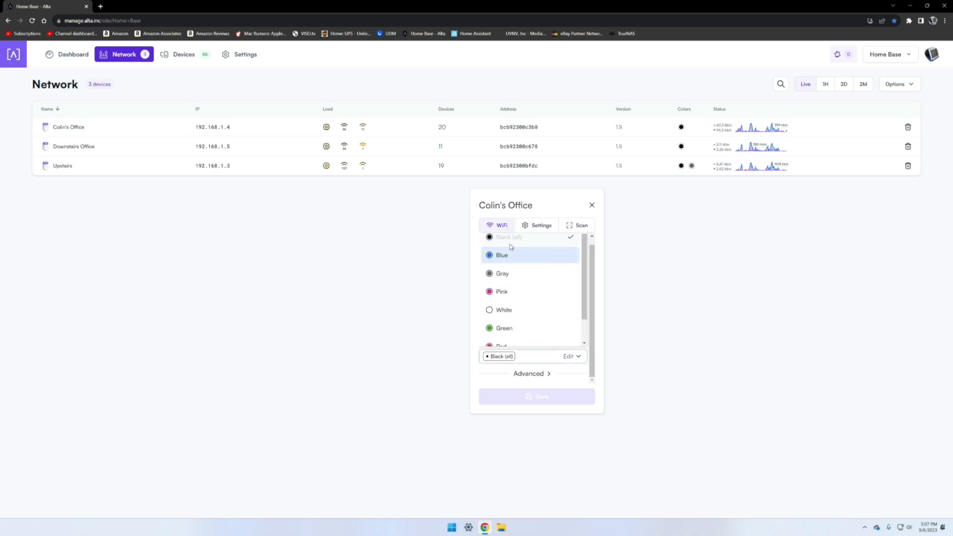
pyautogui.click(475, 289)
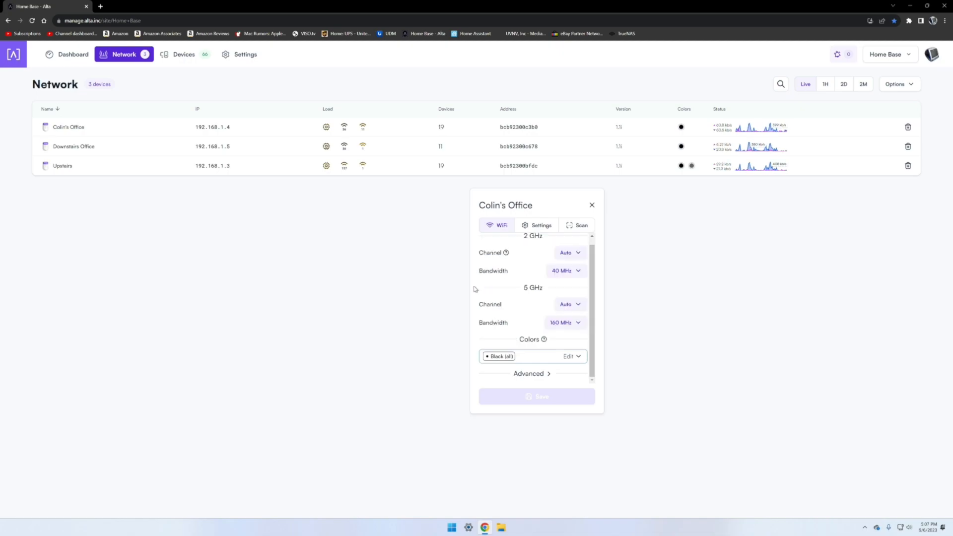
# Step: Expand the Advanced section for Colin's Office and browse the 2 GHz and 5 GHz TX Power options
pyautogui.click(530, 373)
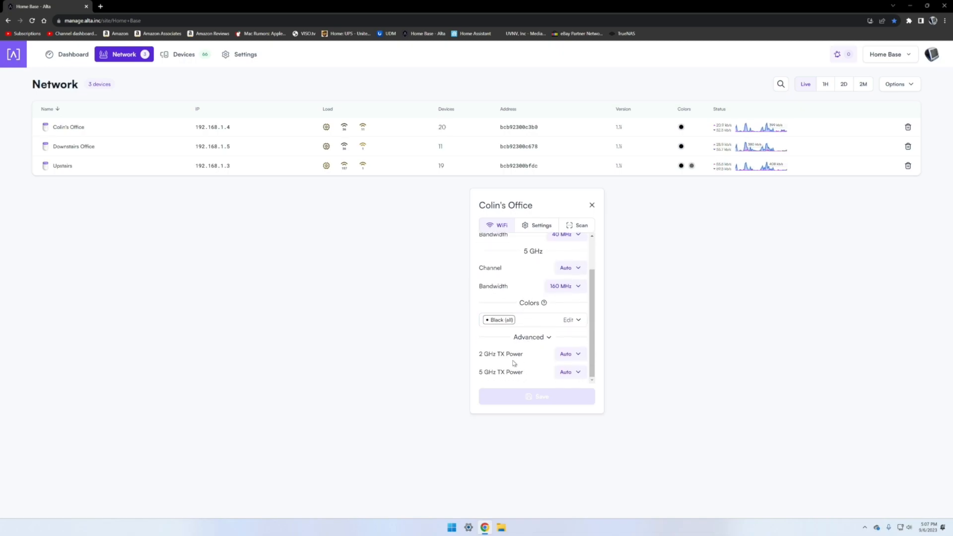
pyautogui.scroll(2, 513, 363)
pyautogui.scroll(-2, 516, 372)
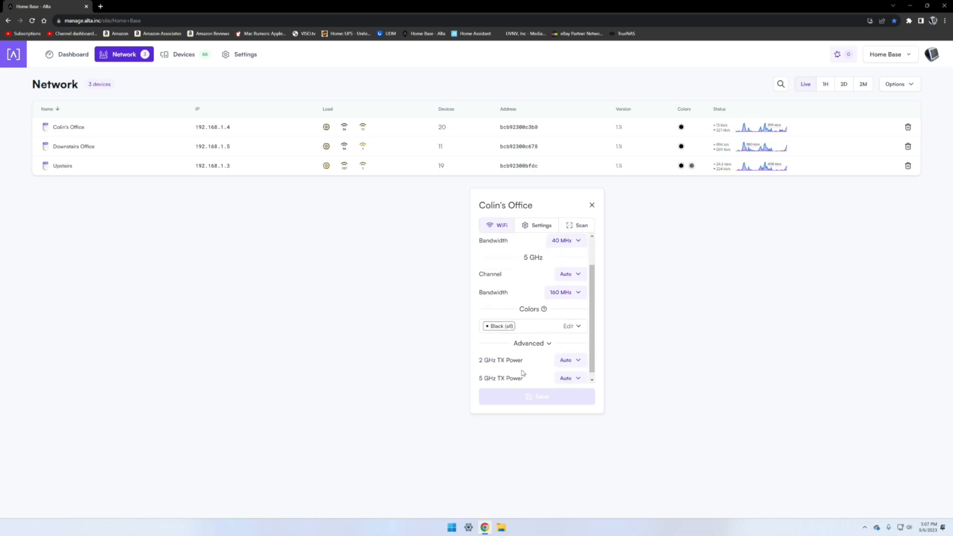
pyautogui.click(566, 354)
pyautogui.click(555, 370)
pyautogui.scroll(1, 494, 347)
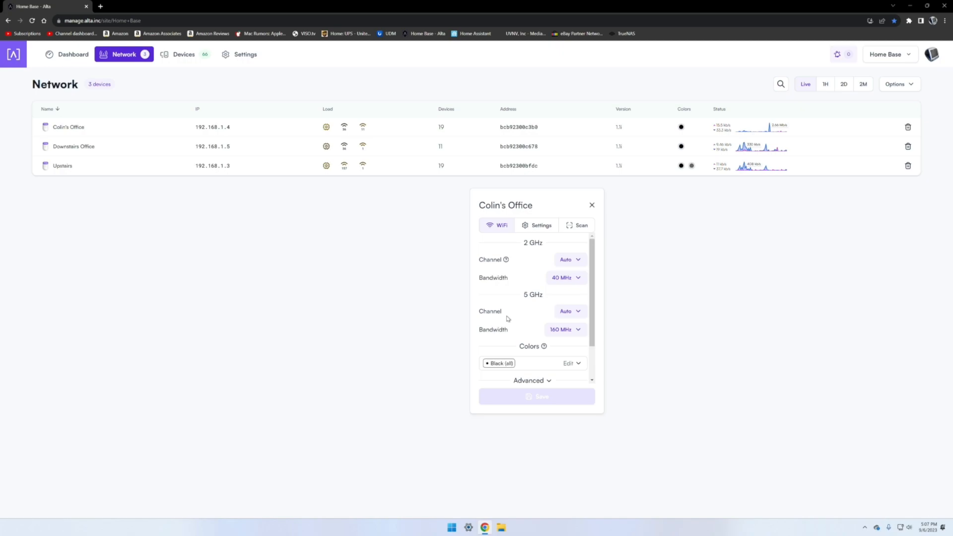
pyautogui.scroll(-2, 507, 320)
pyautogui.scroll(2, 506, 322)
pyautogui.scroll(-2, 541, 337)
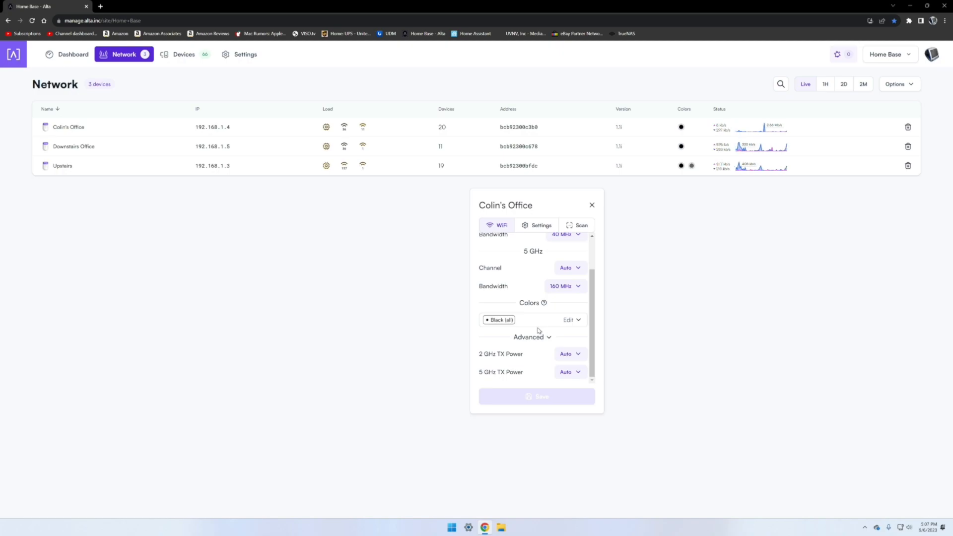
pyautogui.scroll(3, 538, 330)
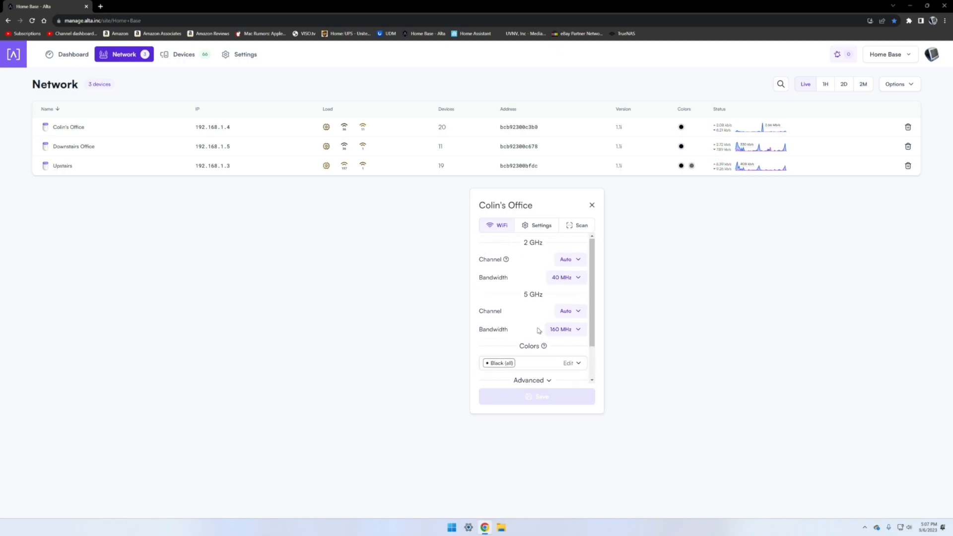
# Step: Review the access point's network settings, including IP, DNS, VLAN and fallback toggles, then close the Colin's Office panel
pyautogui.click(536, 226)
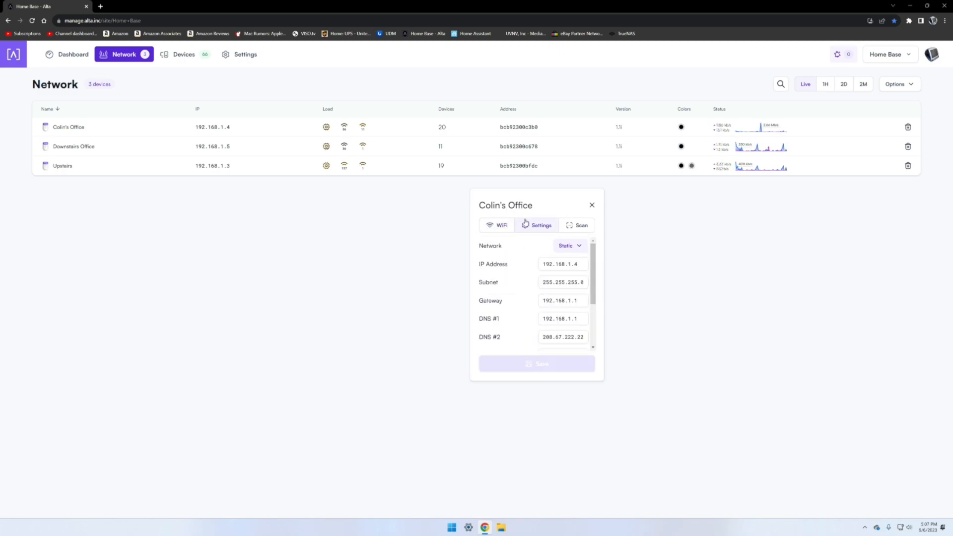
pyautogui.scroll(-1, 509, 257)
pyautogui.scroll(1, 509, 257)
pyautogui.scroll(-3, 546, 251)
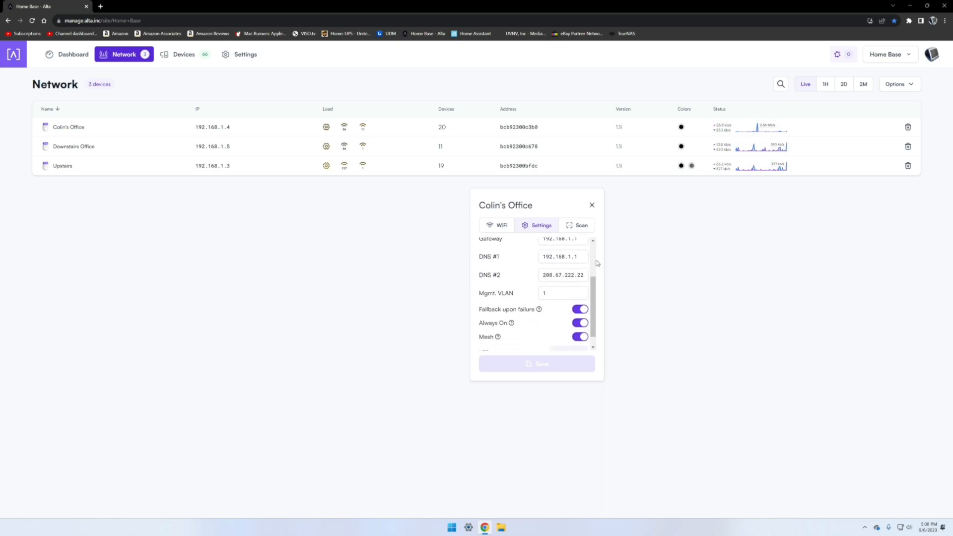
pyautogui.scroll(-1, 520, 280)
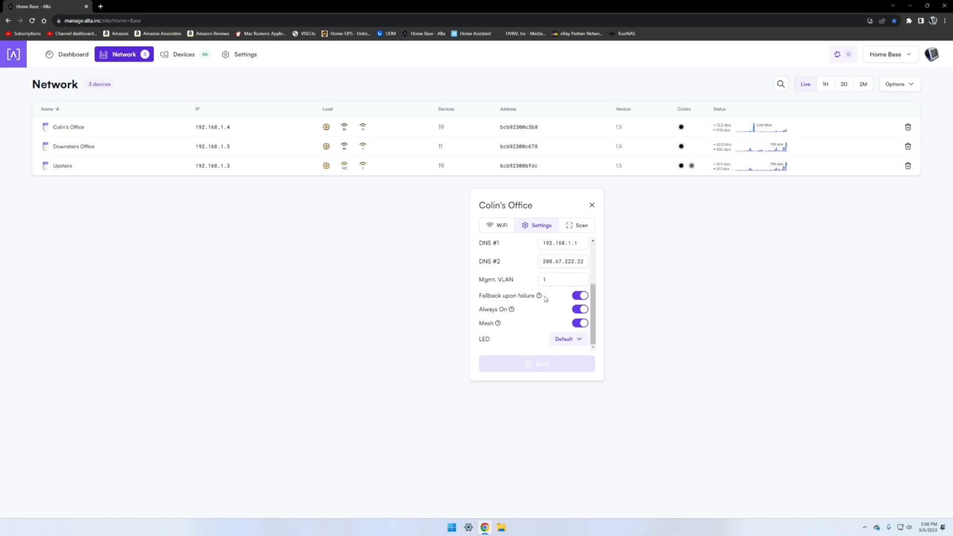
pyautogui.moveTo(539, 296)
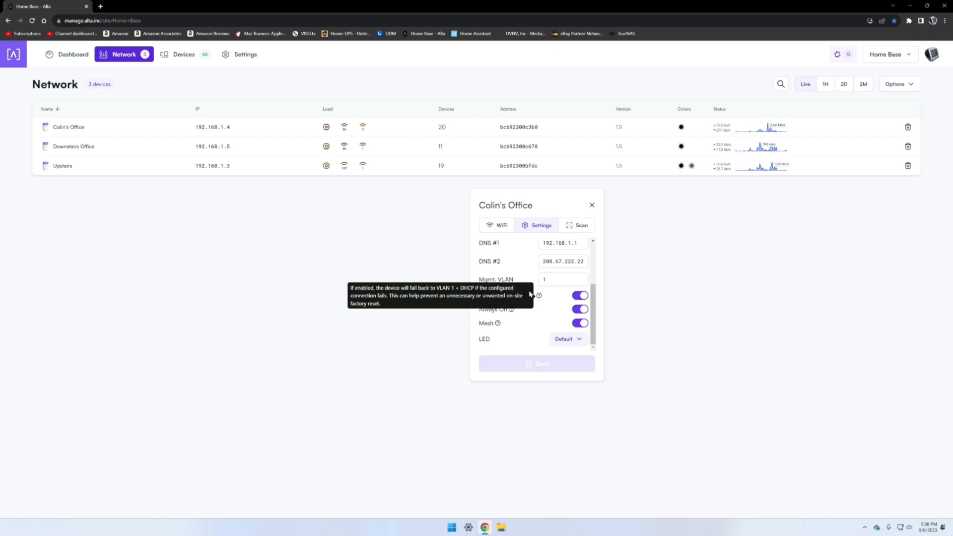
pyautogui.scroll(3, 548, 317)
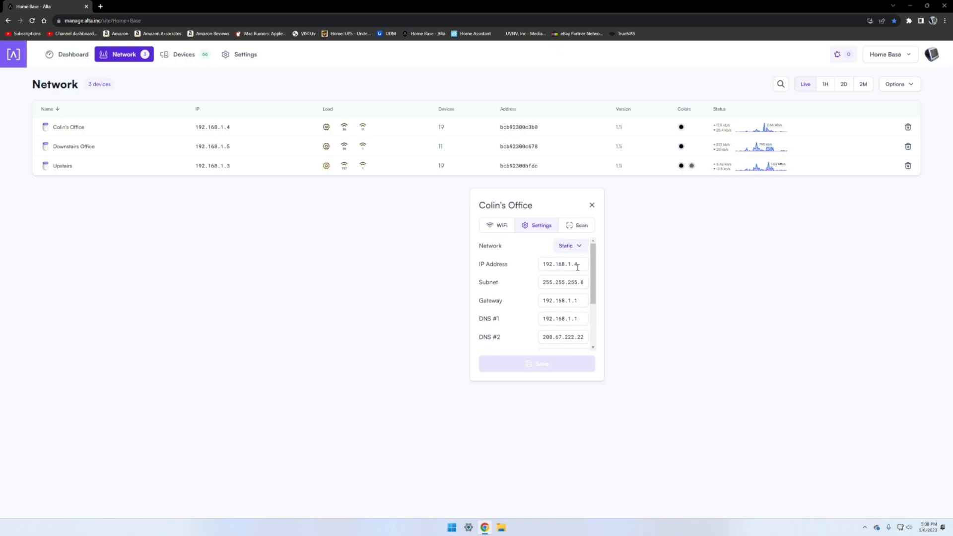
pyautogui.scroll(-3, 577, 268)
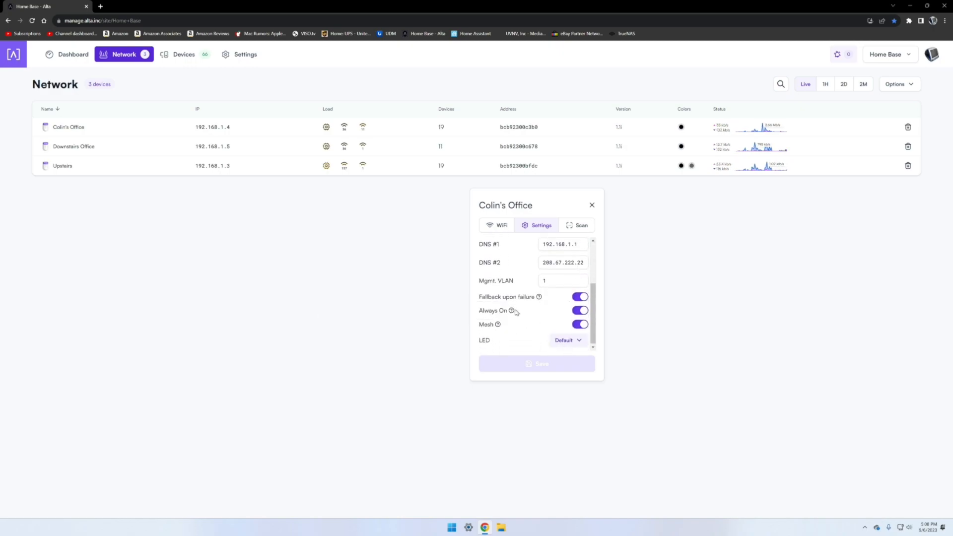
pyautogui.moveTo(511, 312)
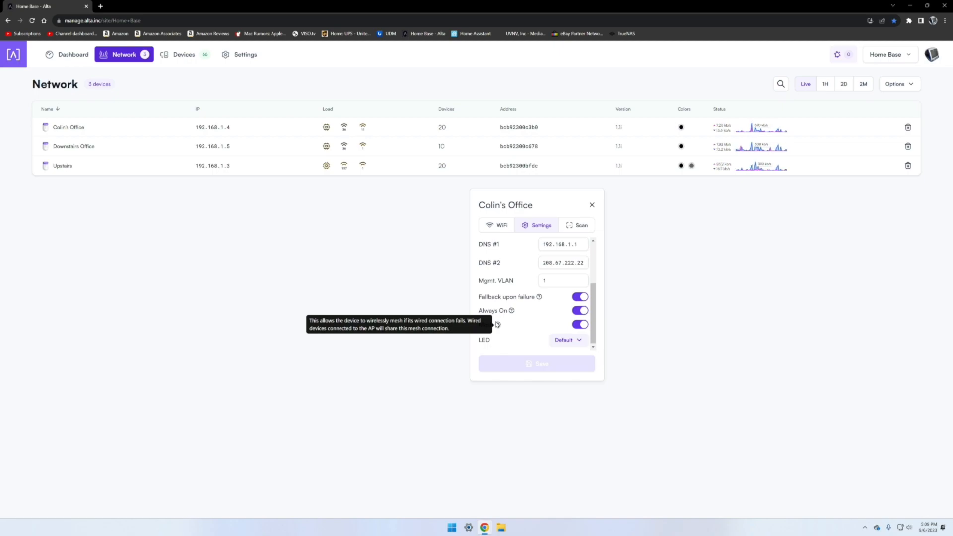
pyautogui.click(592, 205)
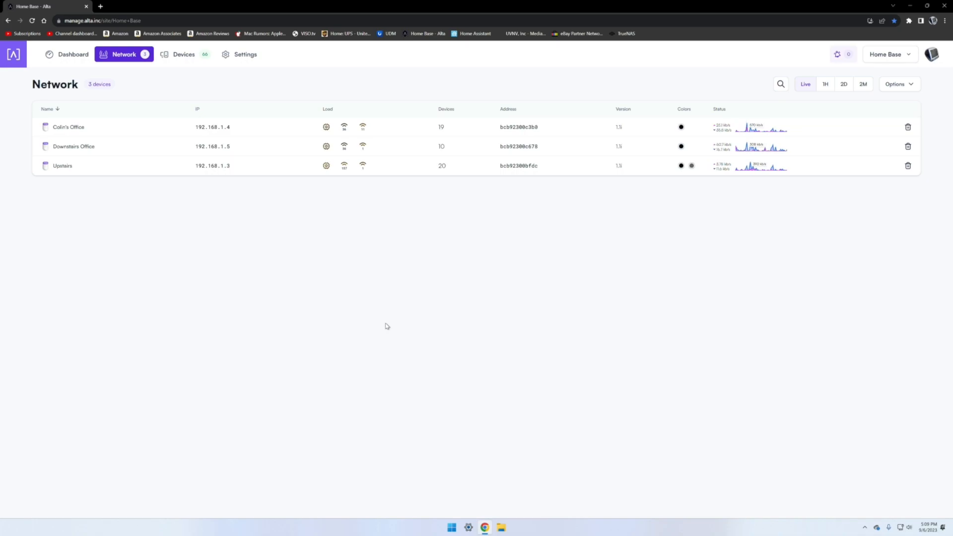
# Step: Open the connected devices list and page through its pages before returning to the first page
pyautogui.click(197, 58)
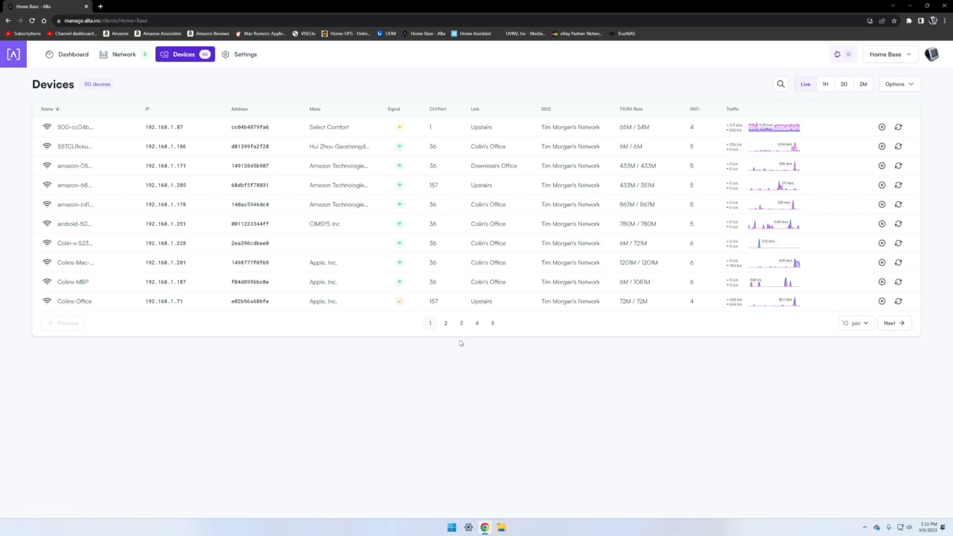
pyautogui.click(461, 323)
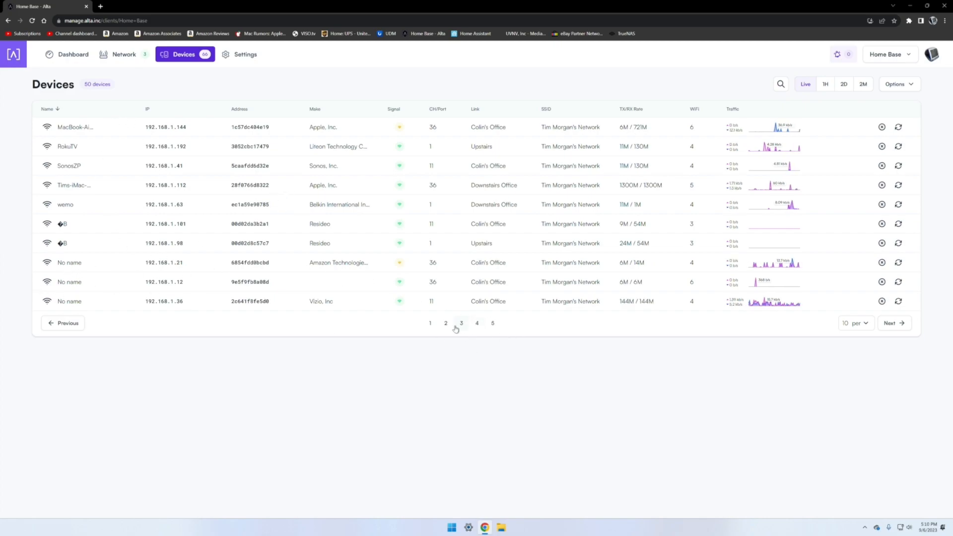
pyautogui.click(430, 323)
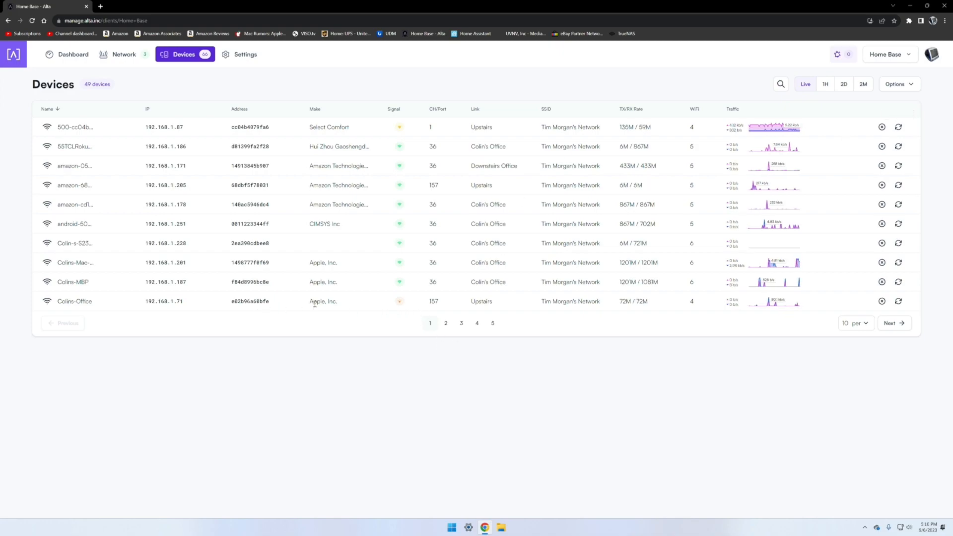
pyautogui.moveTo(403, 302)
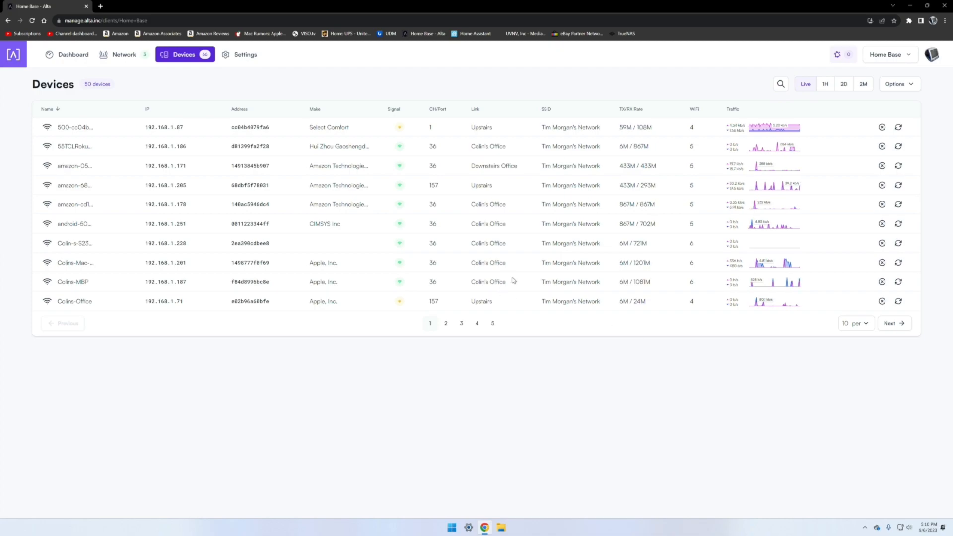
pyautogui.click(445, 324)
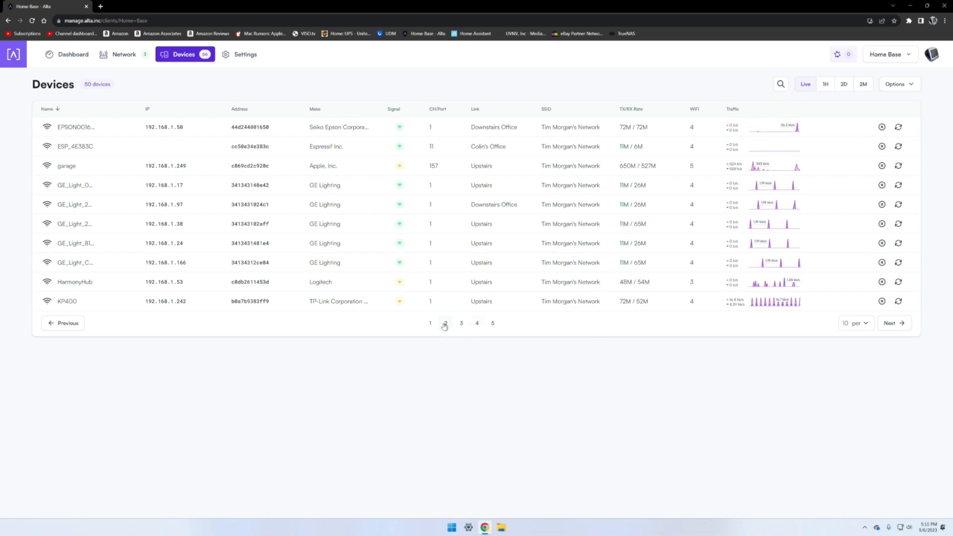
pyautogui.click(477, 323)
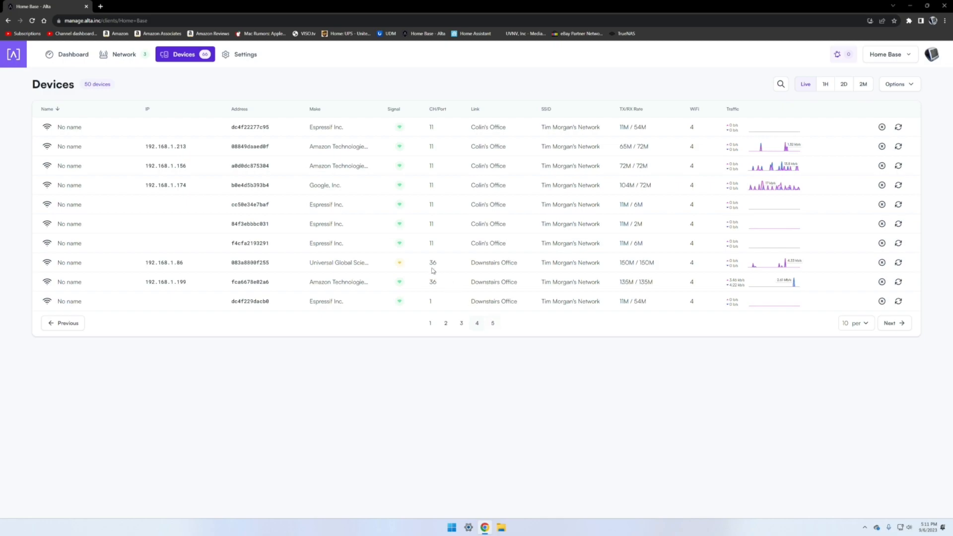
pyautogui.click(493, 323)
pyautogui.click(478, 324)
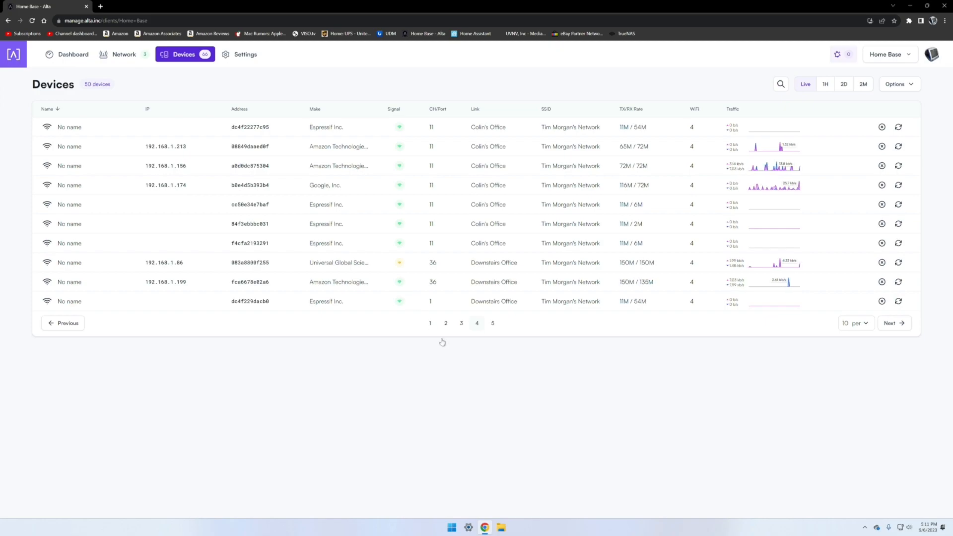
pyautogui.click(430, 323)
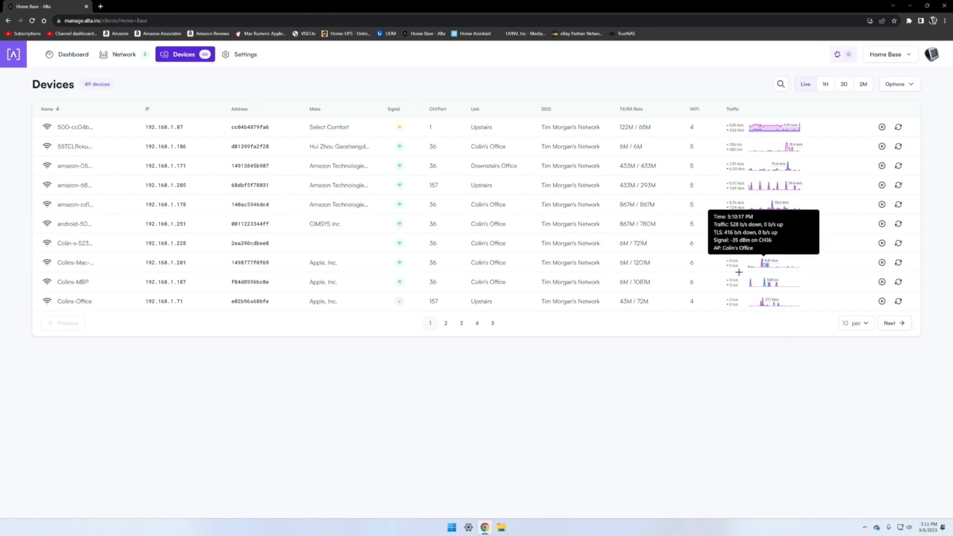
# Step: Open the Colin-s-S23-Ultra device settings, move the panel, and browse the network type options without changing them
pyautogui.click(48, 243)
pyautogui.moveTo(891, 71); pyautogui.dragTo(529, 231)
pyautogui.click(533, 270)
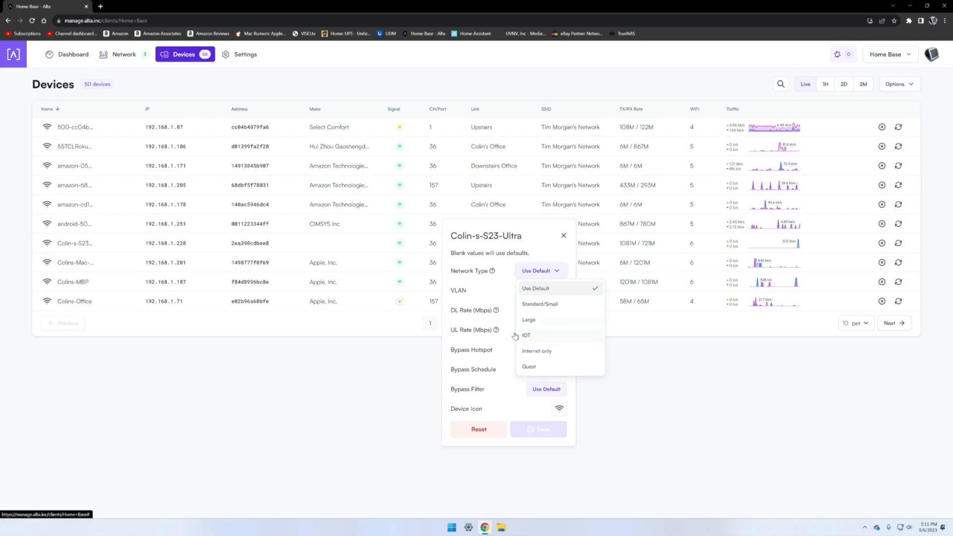
pyautogui.click(532, 238)
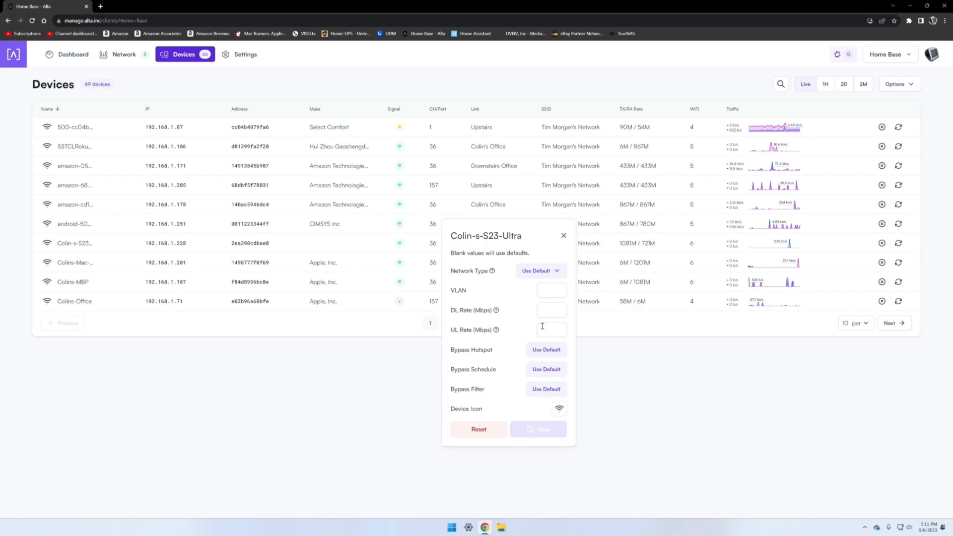
# Step: Browse the available device icons for Colin-s-S23-Ultra without picking one, then close the device panel
pyautogui.click(560, 409)
pyautogui.scroll(-5, 593, 435)
pyautogui.scroll(3, 592, 434)
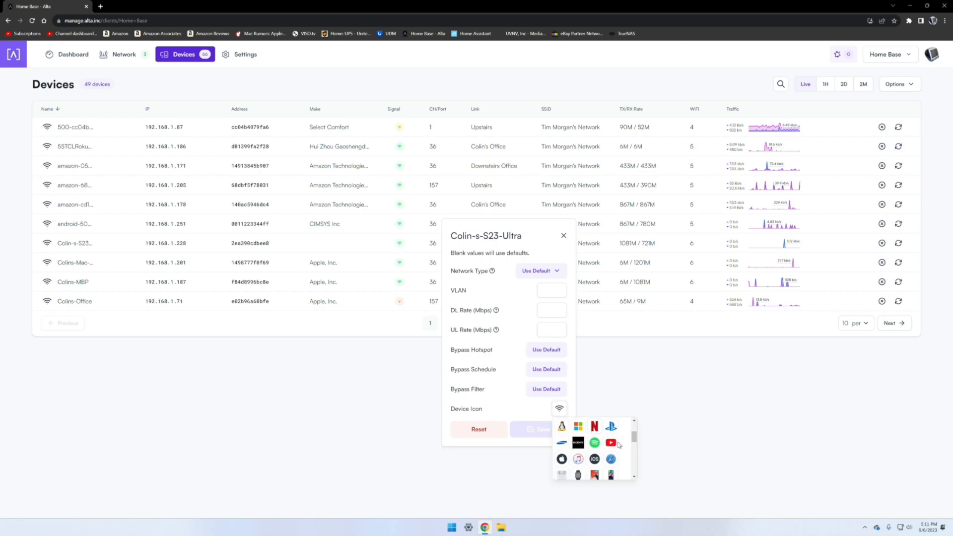
pyautogui.scroll(1, 603, 449)
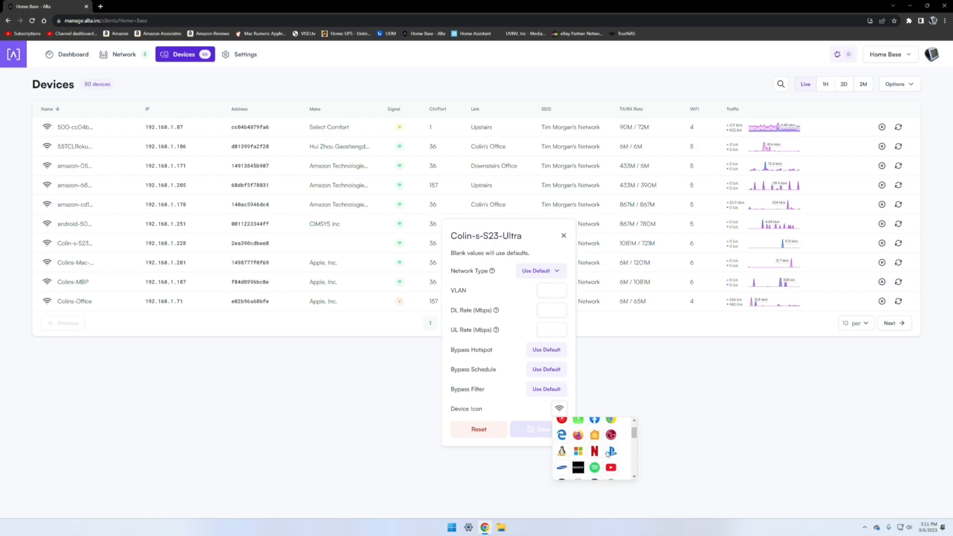
pyautogui.scroll(-5, 596, 450)
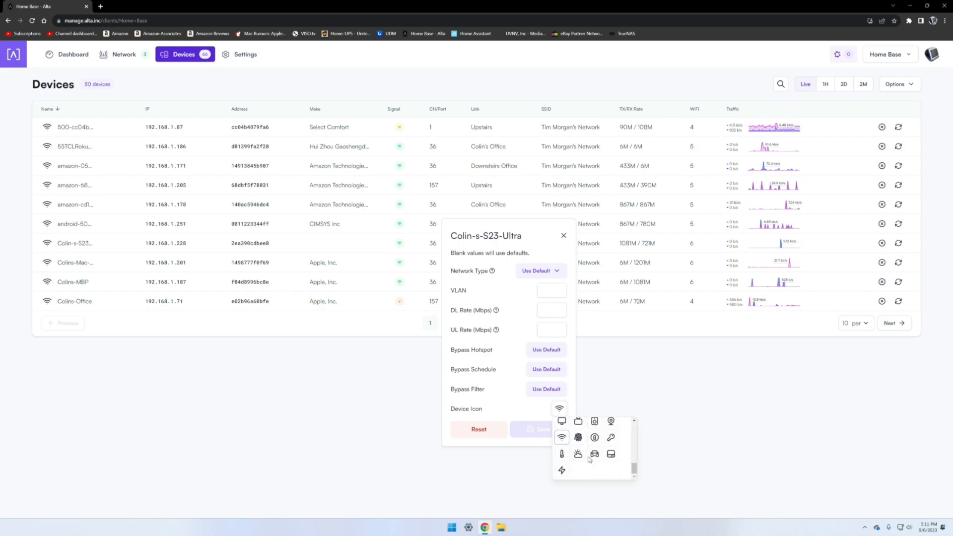
pyautogui.scroll(3, 591, 460)
pyautogui.click(712, 370)
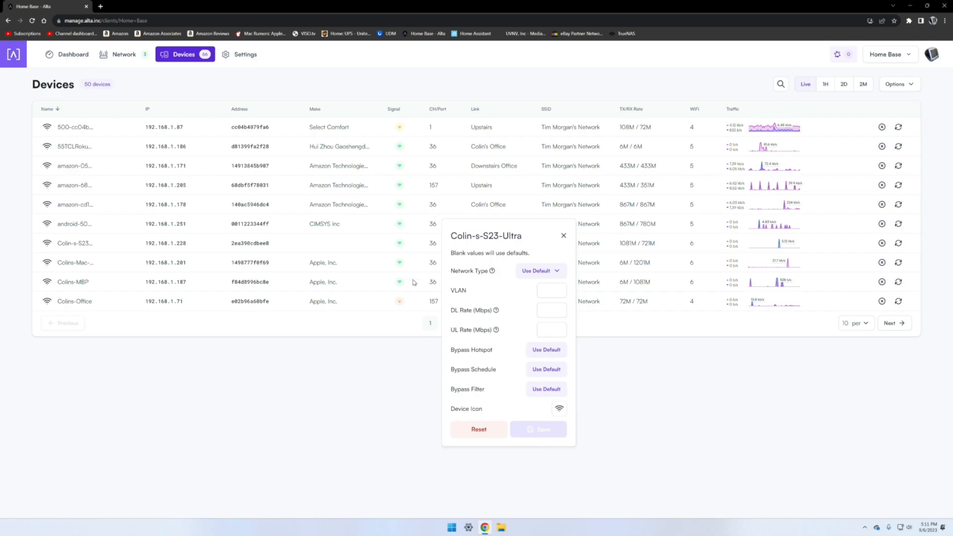
pyautogui.click(563, 236)
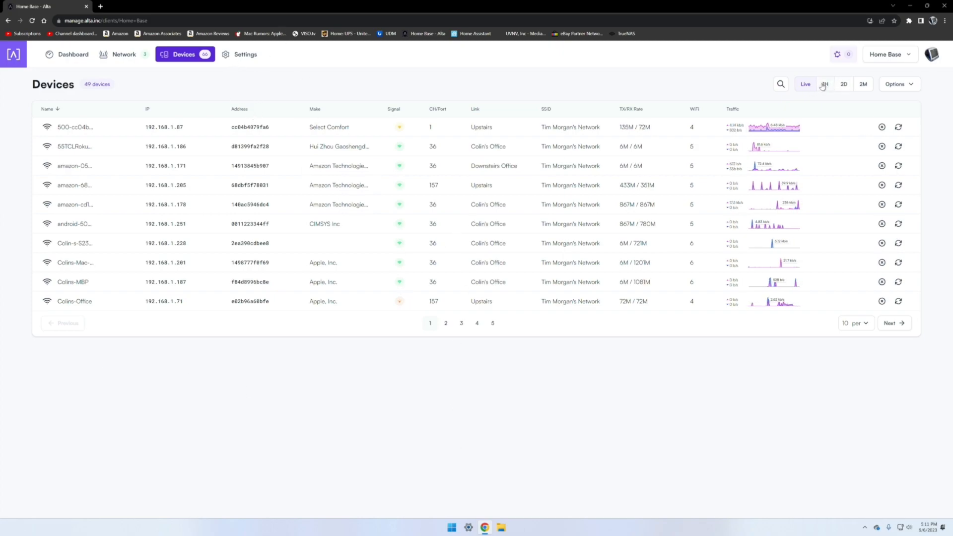
# Step: Browse the device list's display options for connection types and visible columns, then close the menu
pyautogui.click(913, 86)
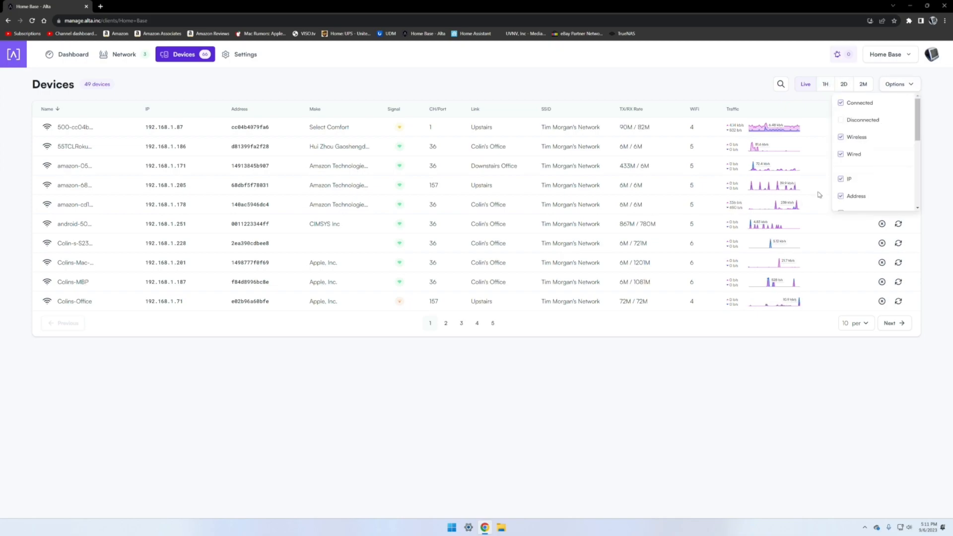
pyautogui.scroll(-5, 887, 157)
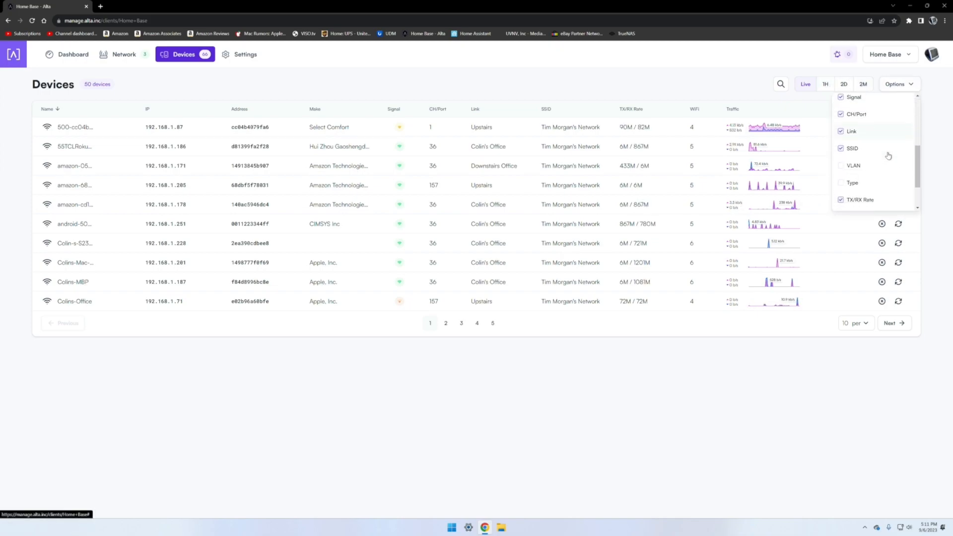
pyautogui.scroll(-2, 887, 157)
pyautogui.scroll(5, 886, 160)
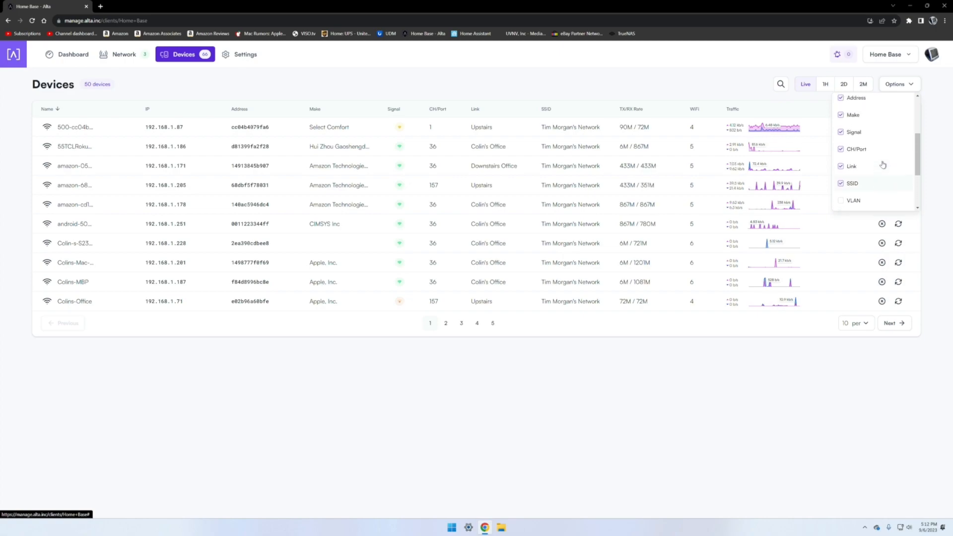
pyautogui.scroll(4, 883, 165)
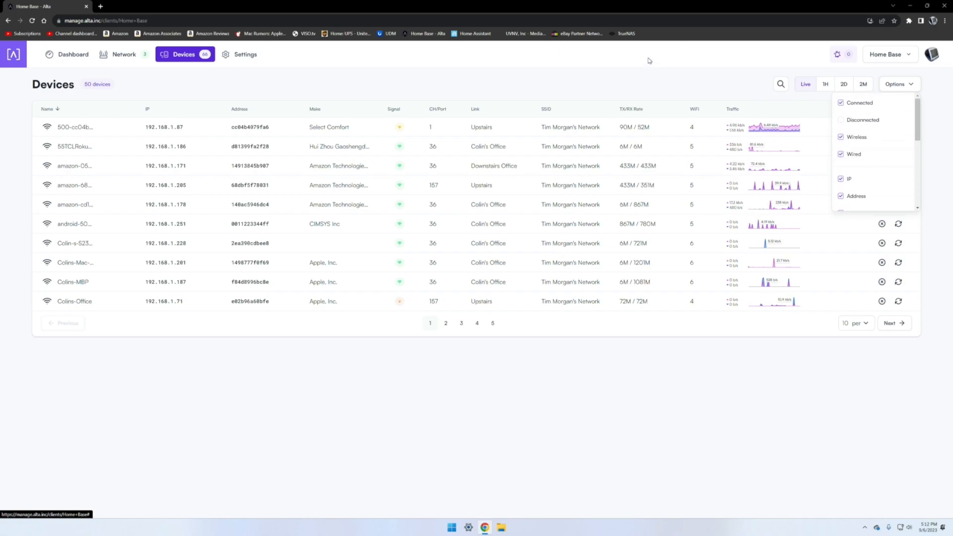
pyautogui.click(401, 75)
# Step: Open the Wi-Fi settings, view the main Wi-Fi network's configuration, and go back to the network list
pyautogui.click(246, 55)
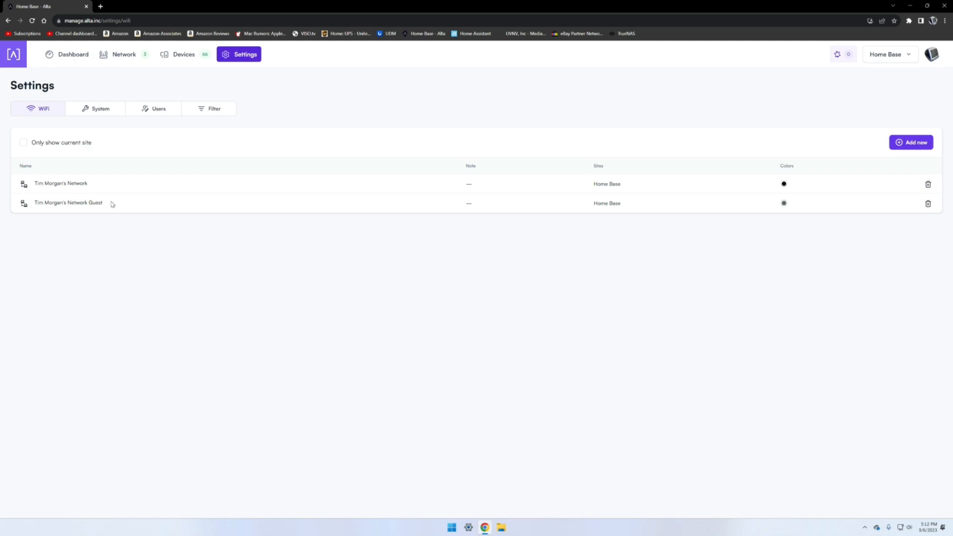
pyautogui.click(89, 187)
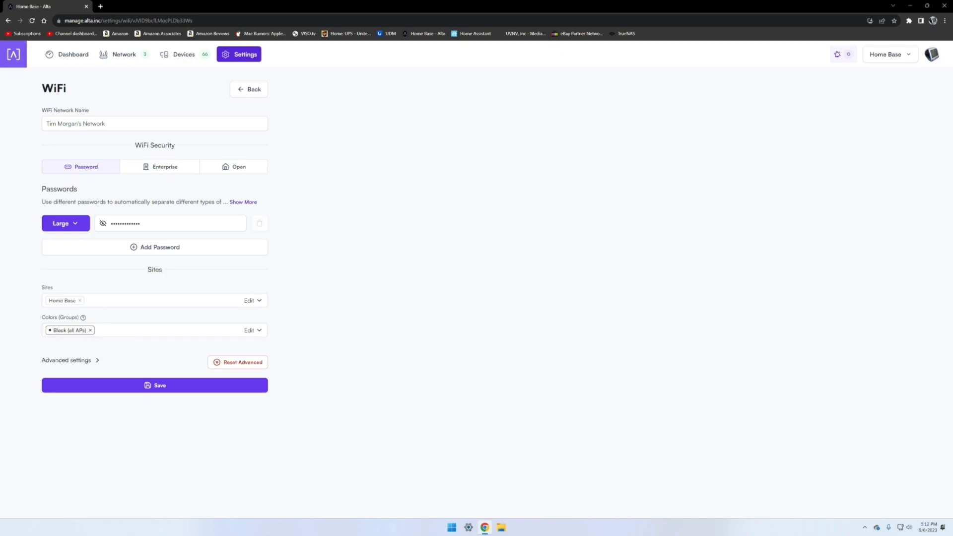
pyautogui.click(254, 90)
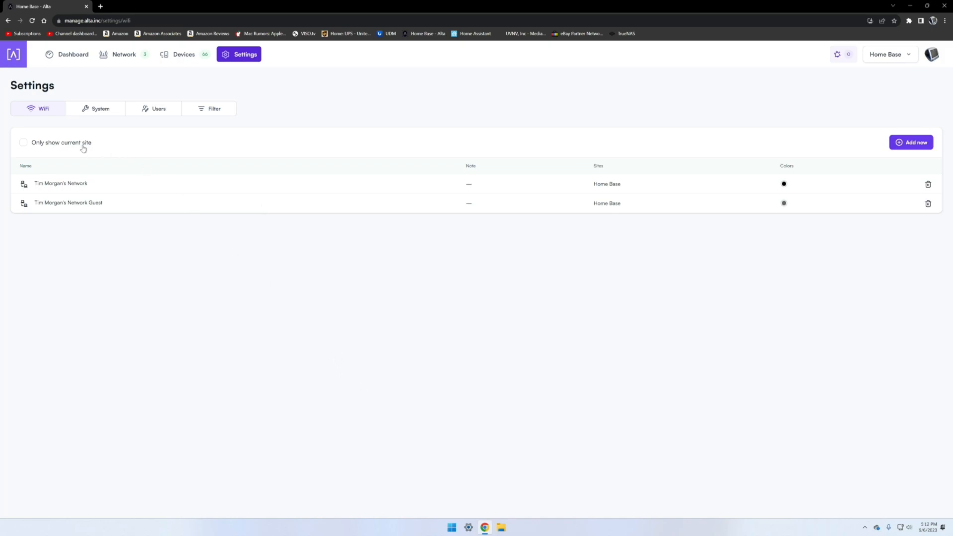
# Step: View the guest Wi-Fi network's configuration, then return to the access point list
pyautogui.click(80, 202)
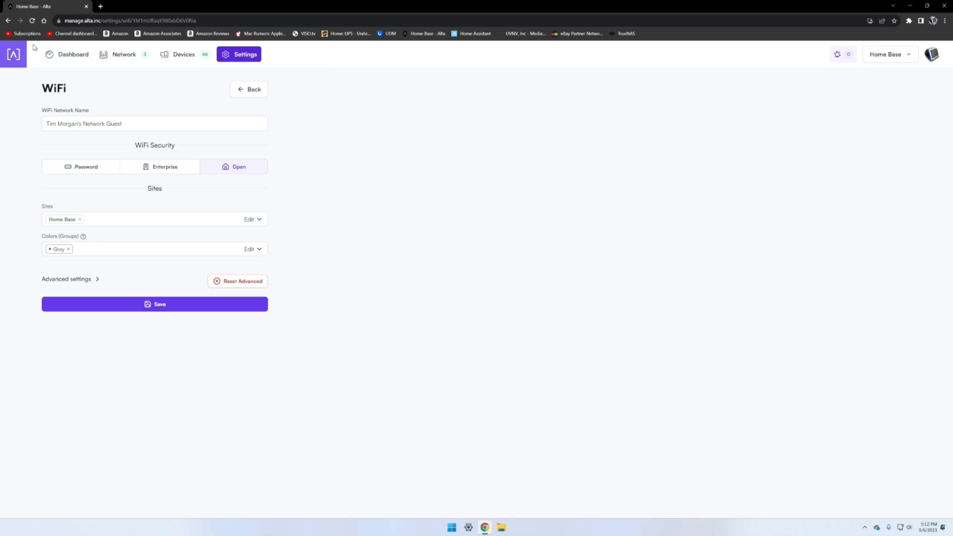
pyautogui.click(118, 56)
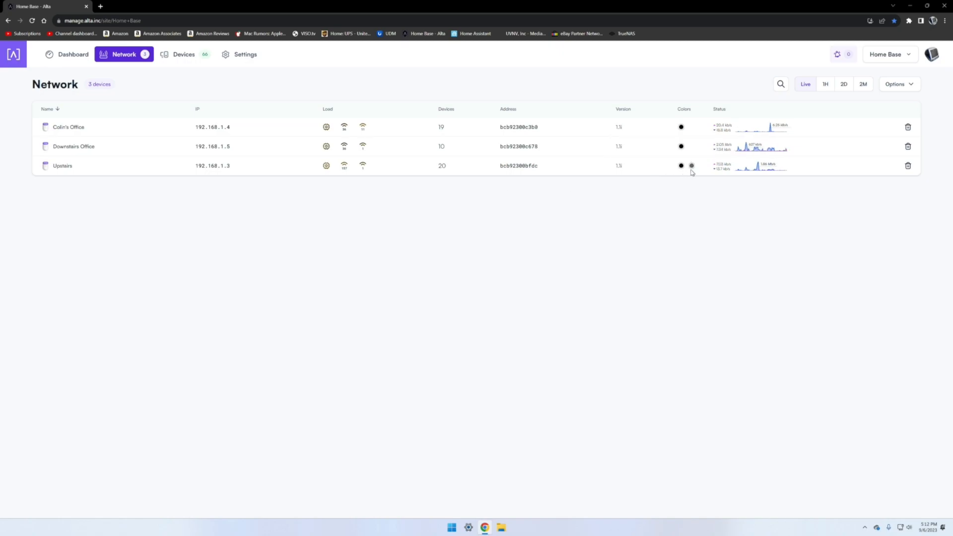
# Step: Open the Downstairs Office access point's Wi-Fi panel, browse its color group options without changing them, and close it
pyautogui.click(46, 145)
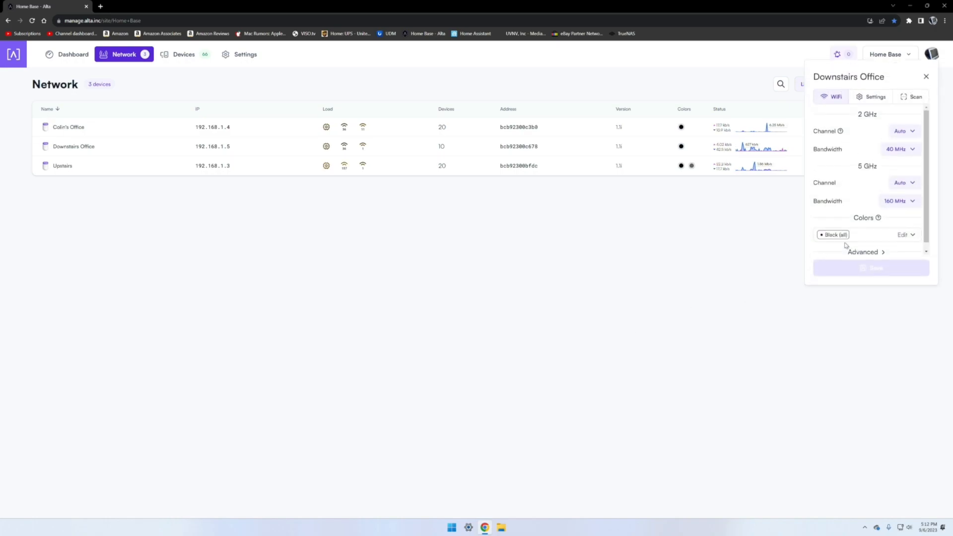
pyautogui.click(888, 236)
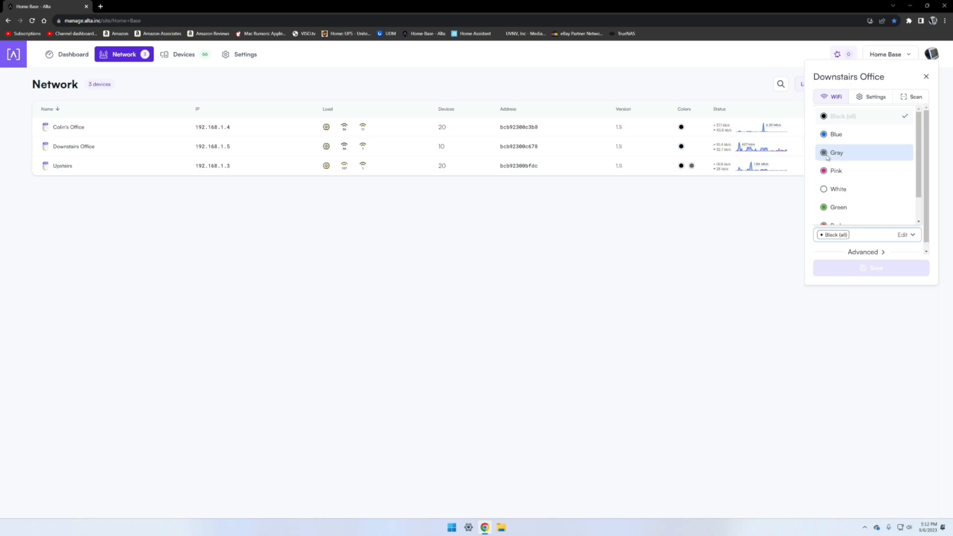
pyautogui.click(822, 255)
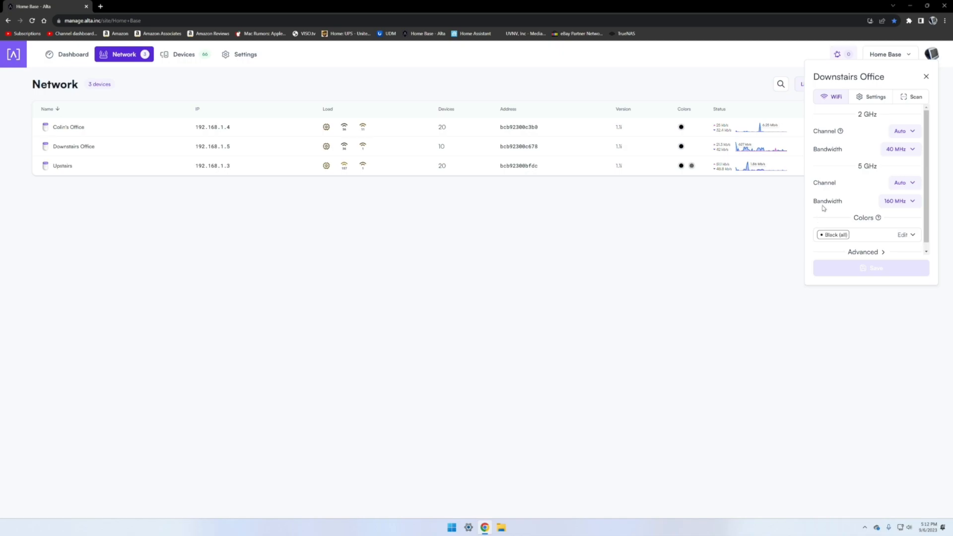
pyautogui.click(926, 76)
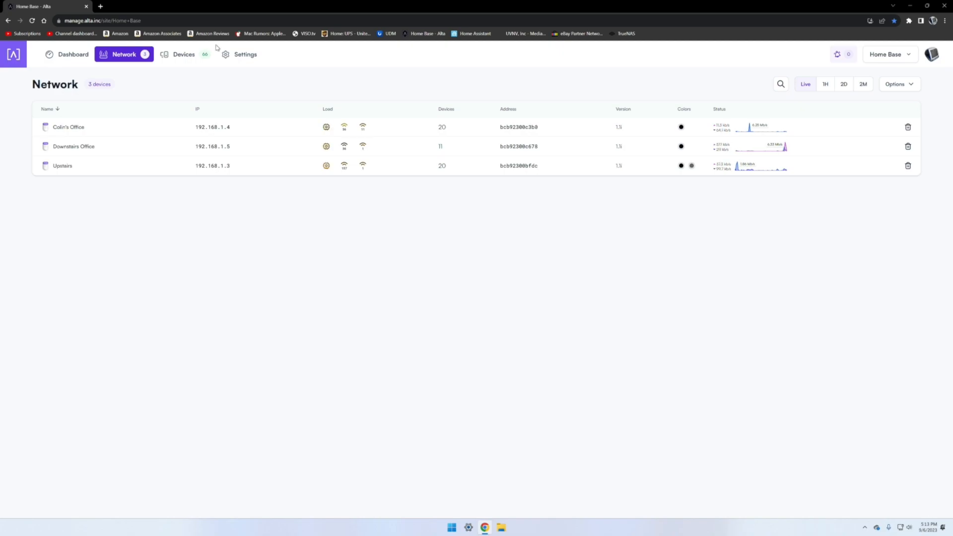
# Step: Open the main Wi-Fi network's settings and expand its advanced settings
pyautogui.click(226, 57)
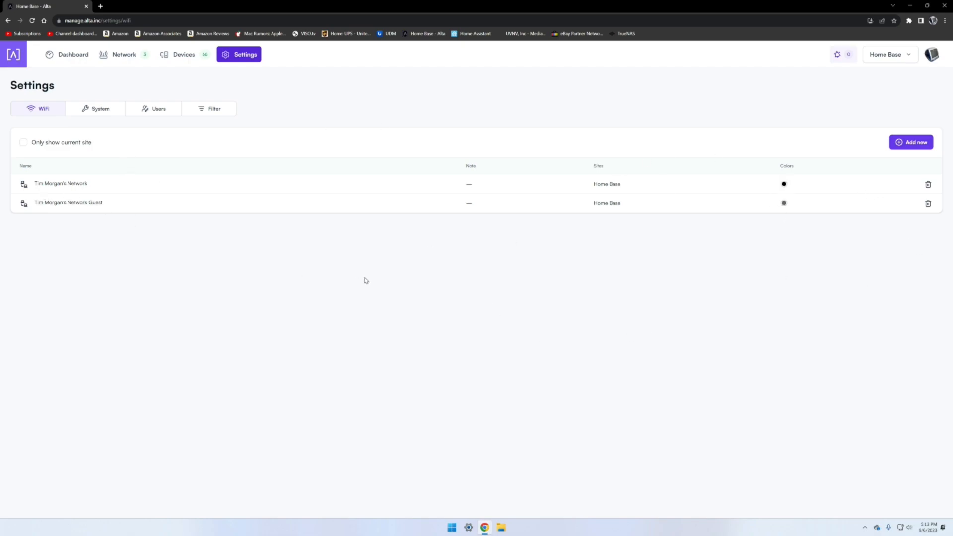
pyautogui.click(81, 187)
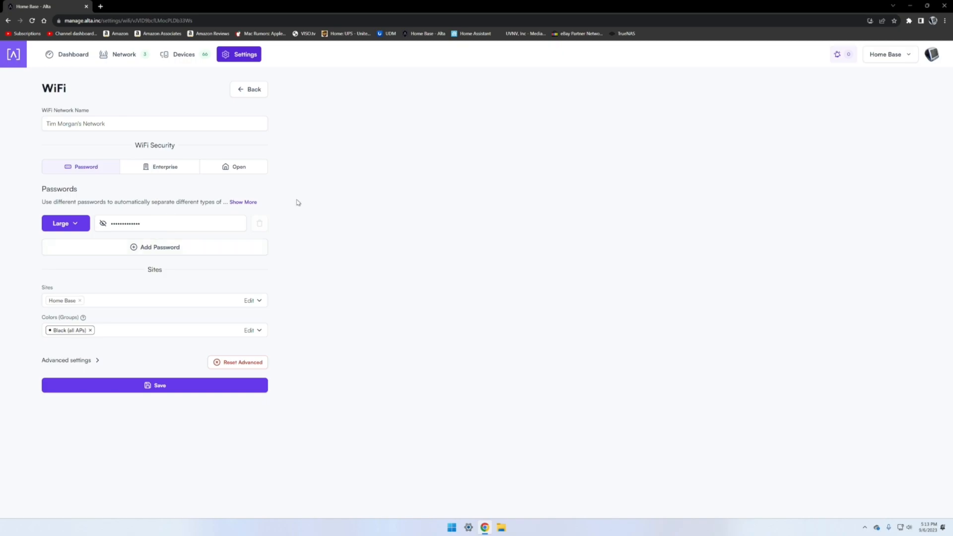
pyautogui.click(87, 361)
pyautogui.scroll(-1, 351, 313)
pyautogui.scroll(1, 205, 238)
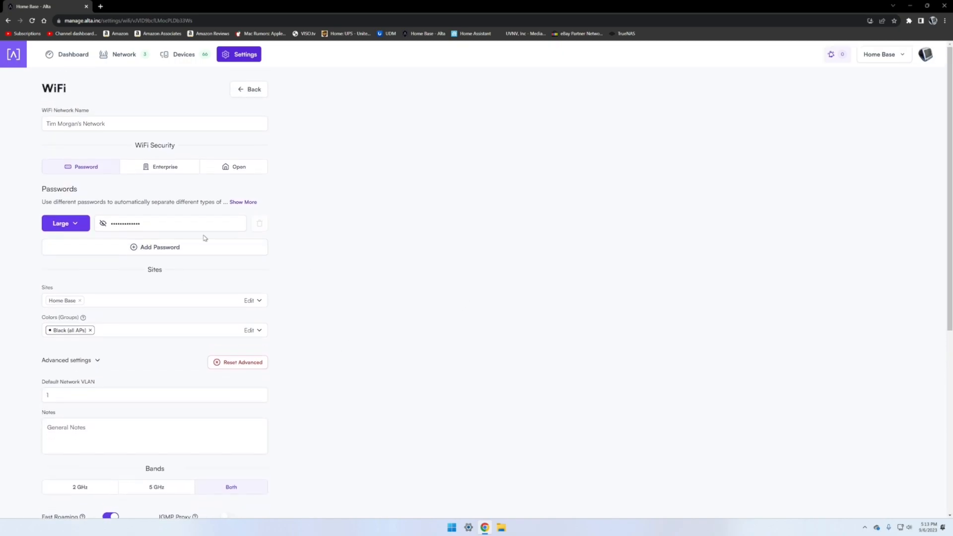
# Step: Add a second password row set to the Guest profile, then delete it
pyautogui.click(135, 248)
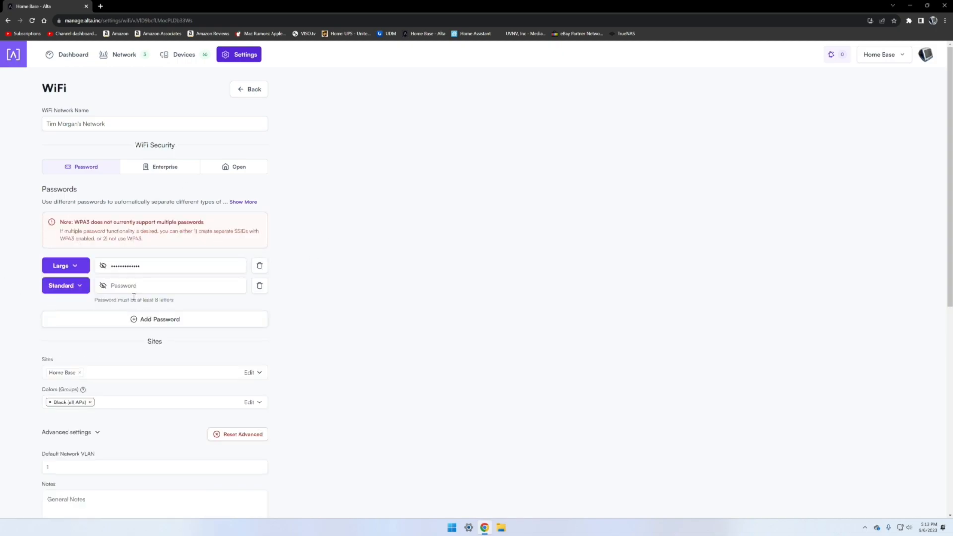
pyautogui.click(60, 284)
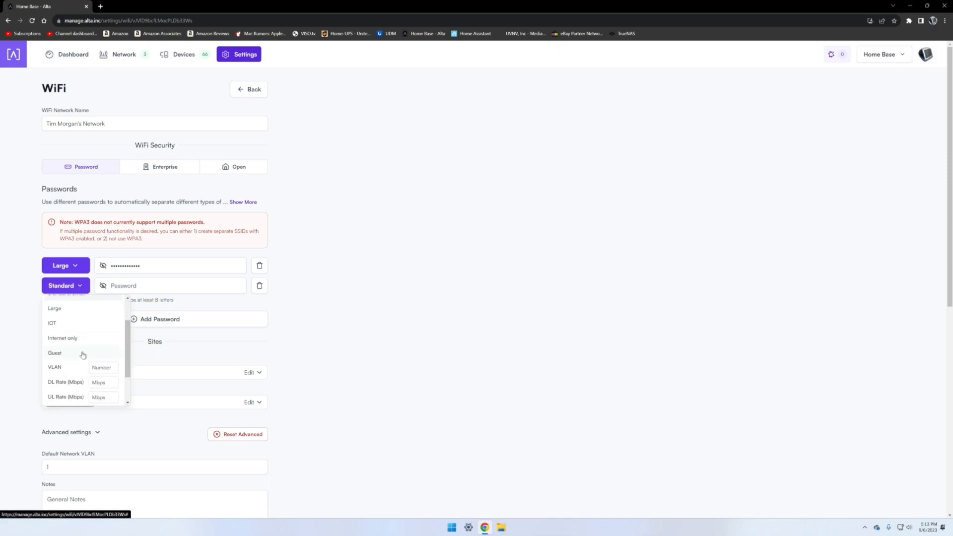
pyautogui.click(82, 355)
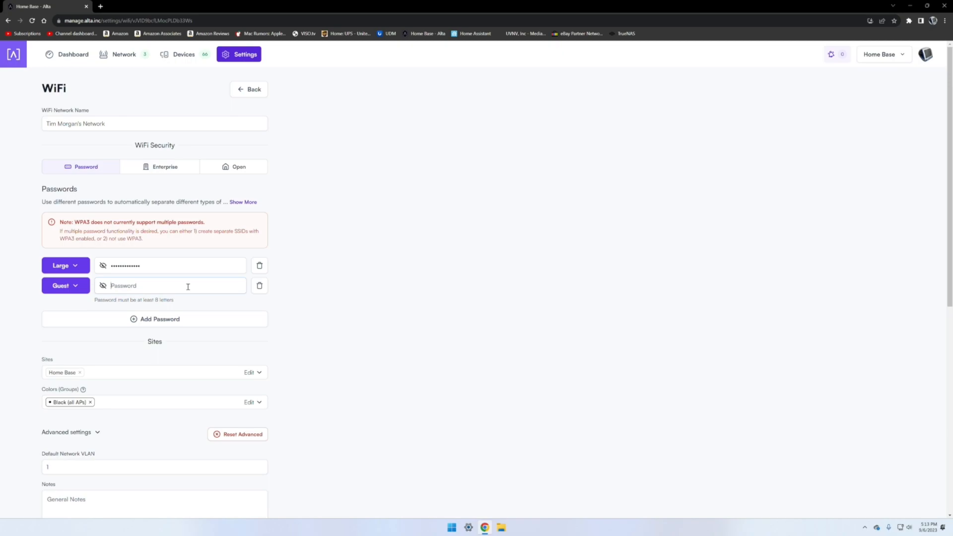
pyautogui.click(259, 285)
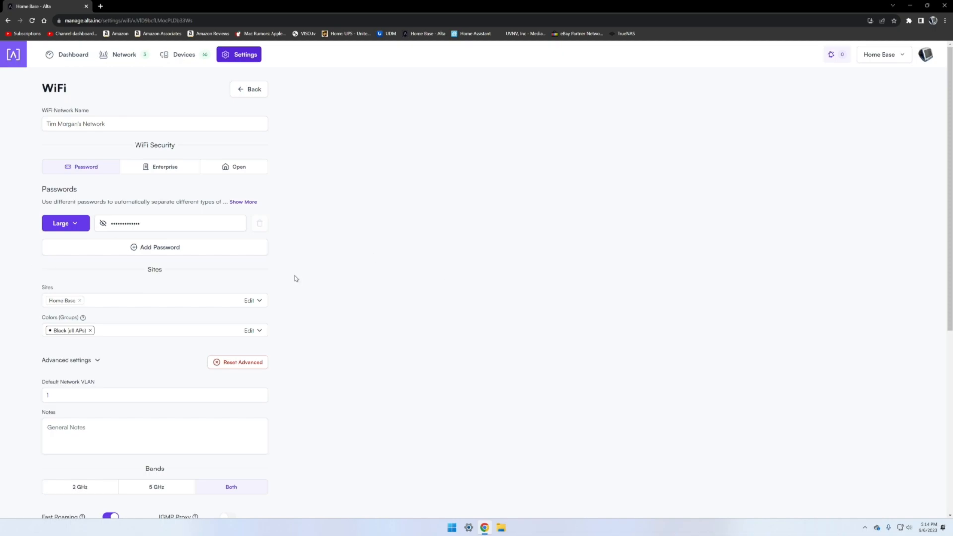
# Step: Browse the network's site options and scroll through the advanced Wi-Fi settings without changing anything
pyautogui.scroll(-1, 296, 276)
pyautogui.click(134, 264)
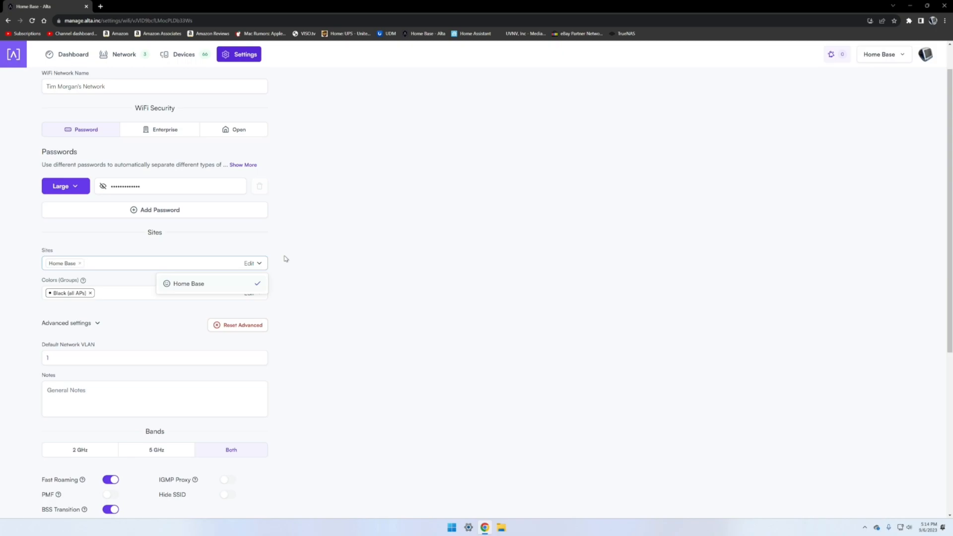
pyautogui.click(300, 273)
pyautogui.scroll(-3, 379, 276)
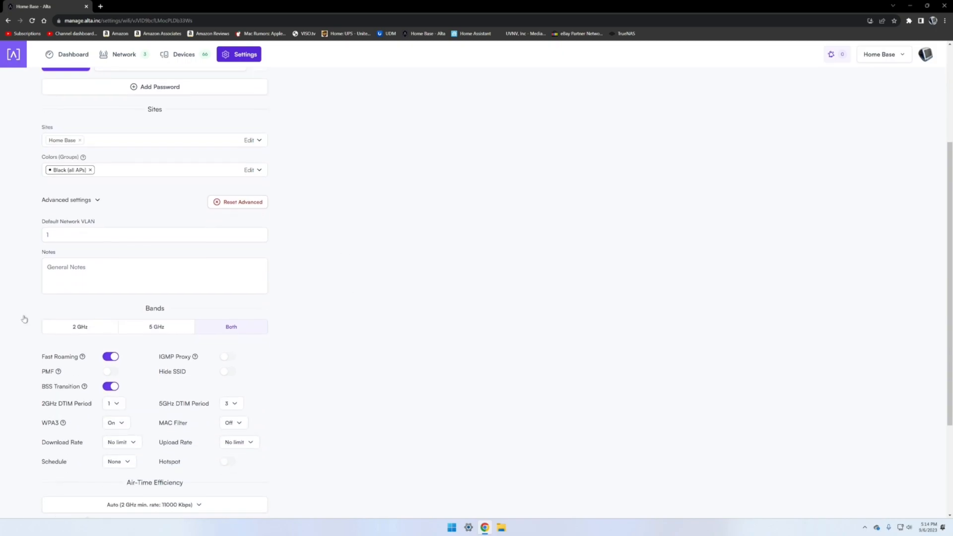
pyautogui.scroll(-1, 222, 392)
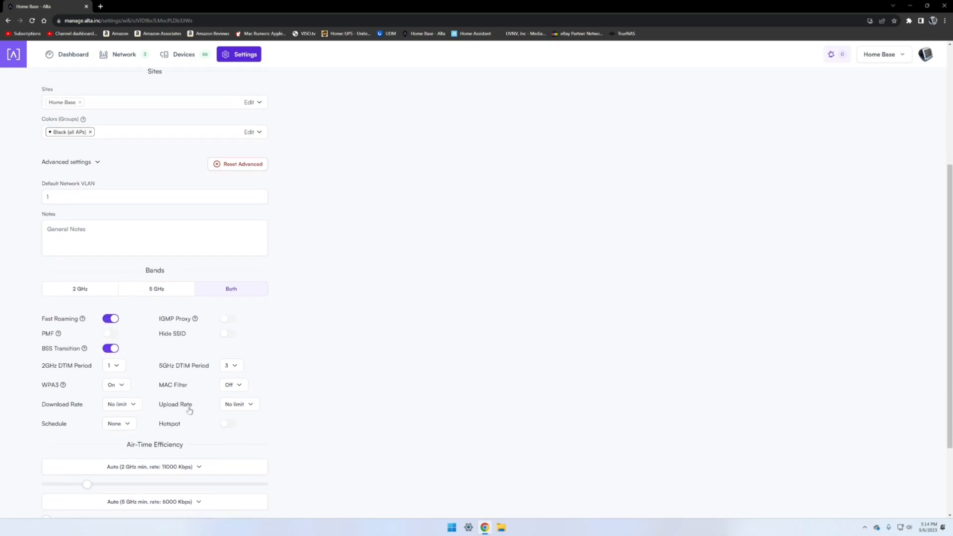
pyautogui.scroll(-2, 221, 392)
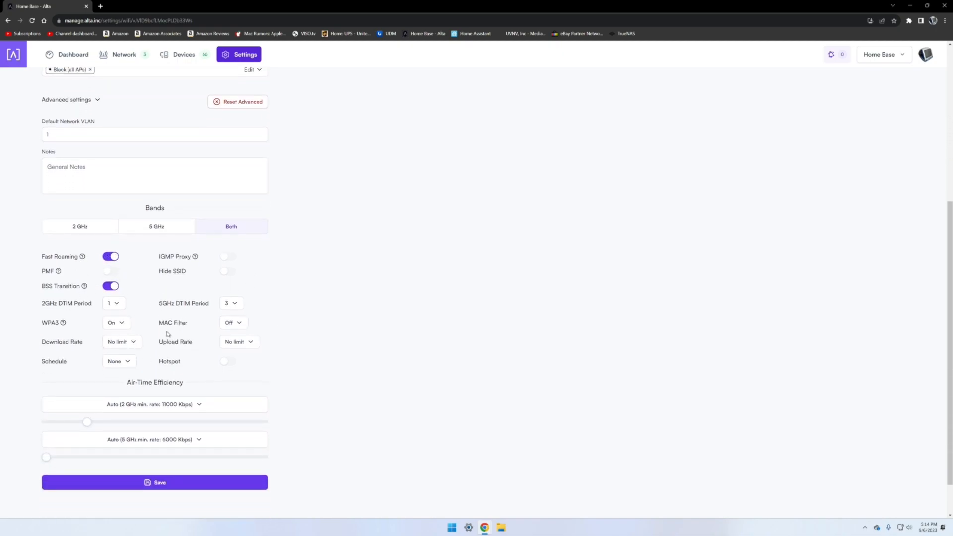
pyautogui.scroll(-1, 153, 316)
pyautogui.scroll(5, 154, 317)
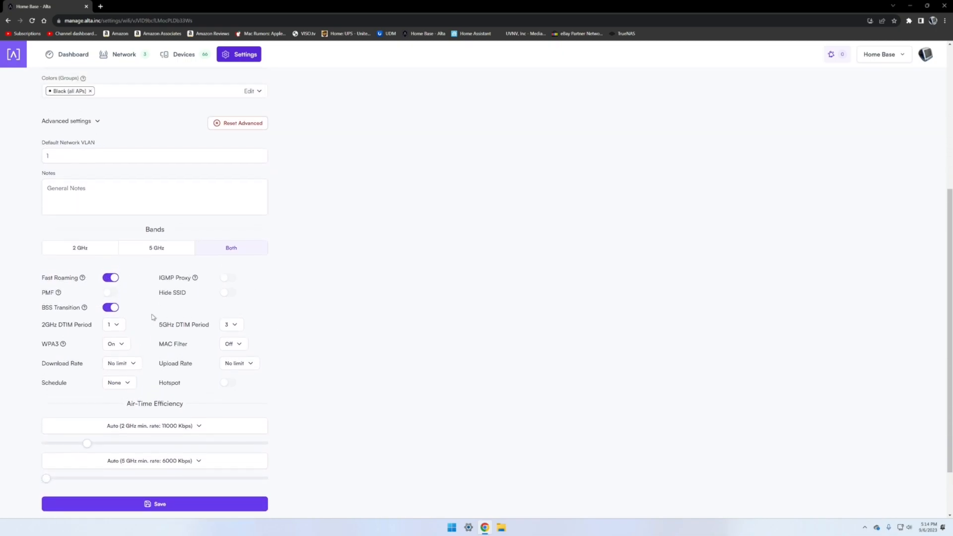
pyautogui.scroll(2, 154, 316)
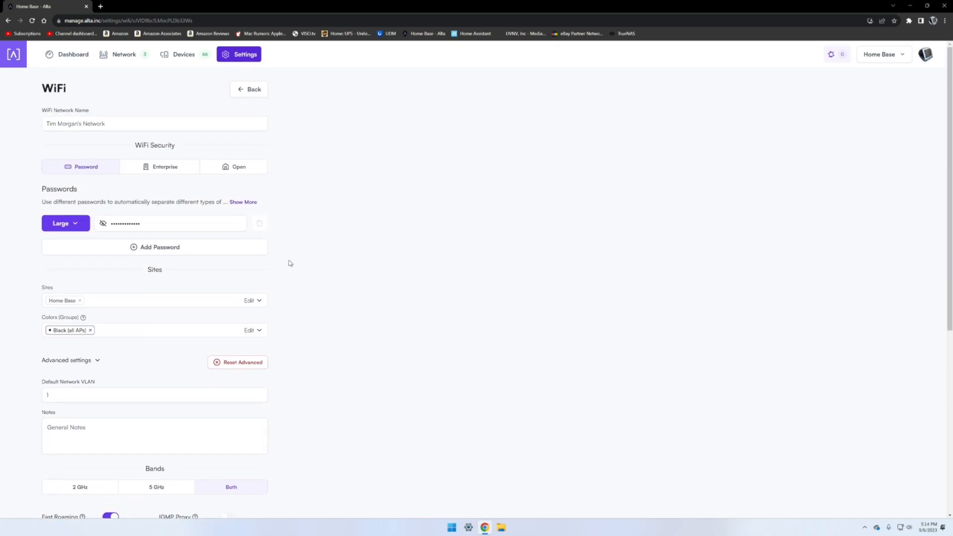
# Step: Go back and browse the System and Users settings tabs and the new Wi-Fi network form without saving
pyautogui.click(253, 91)
pyautogui.click(423, 113)
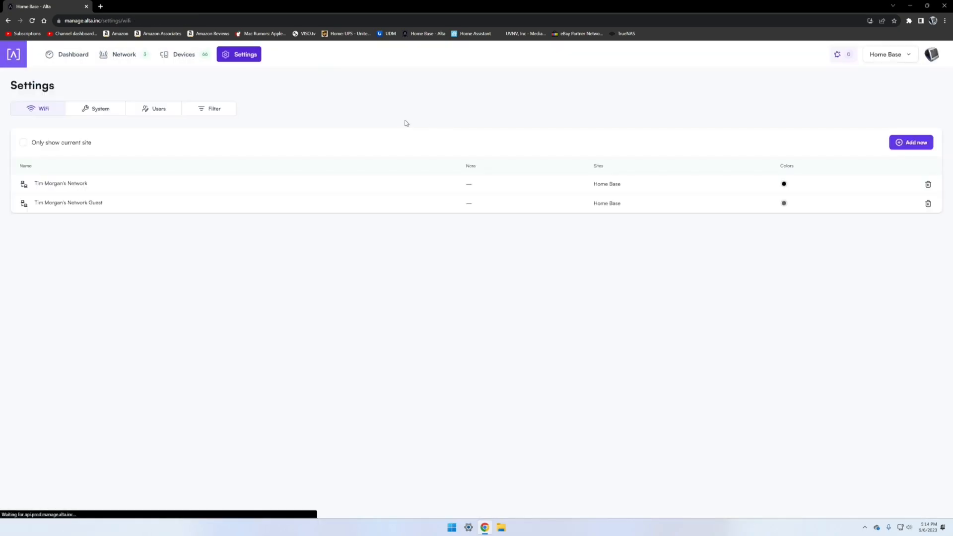
pyautogui.click(91, 111)
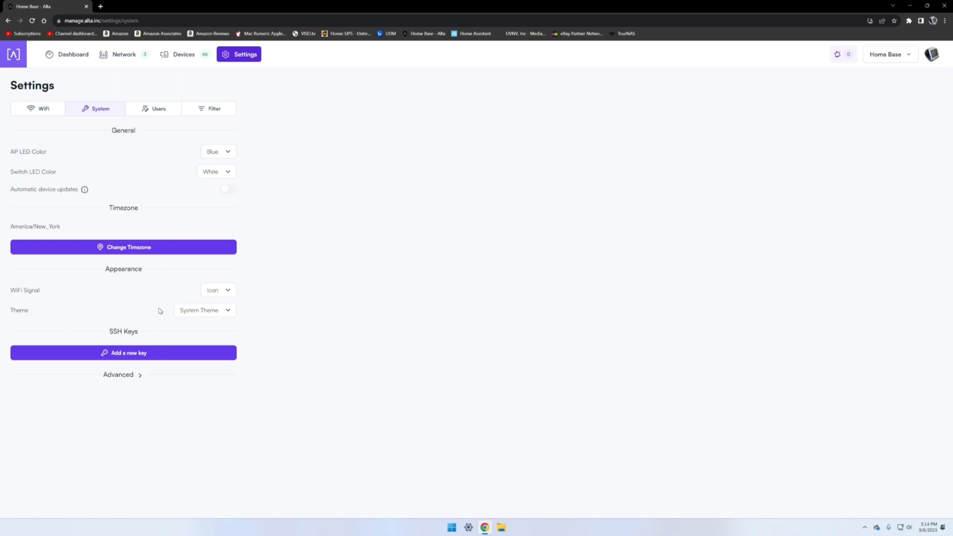
pyautogui.click(156, 108)
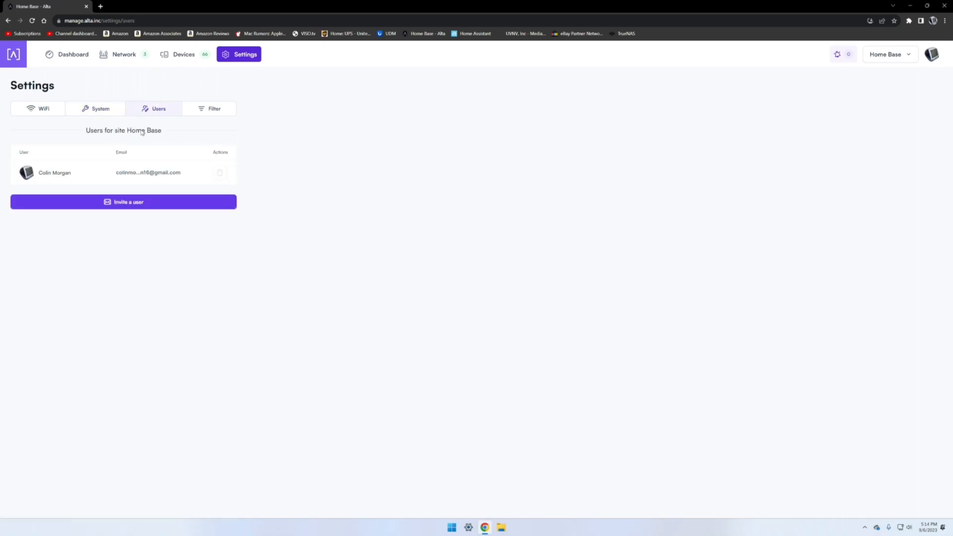
pyautogui.click(52, 112)
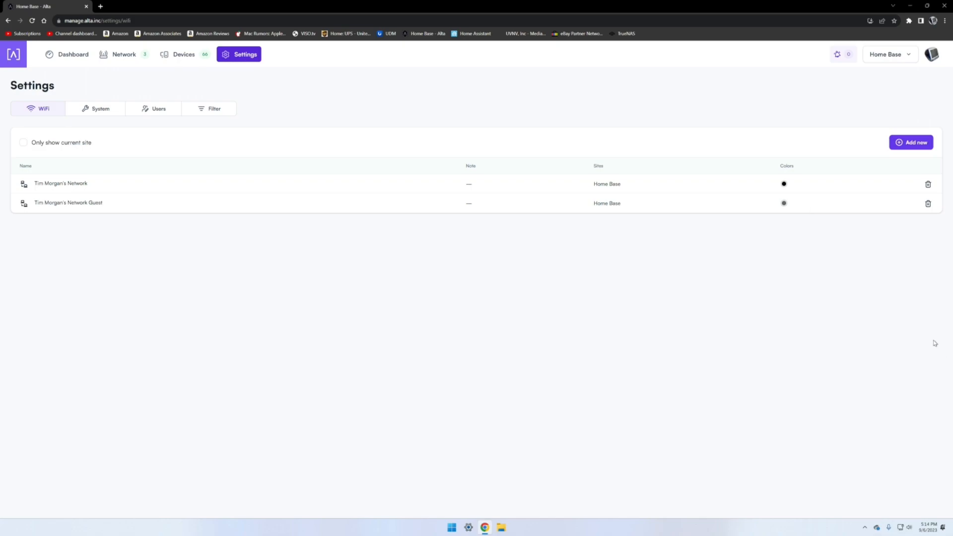
pyautogui.click(909, 144)
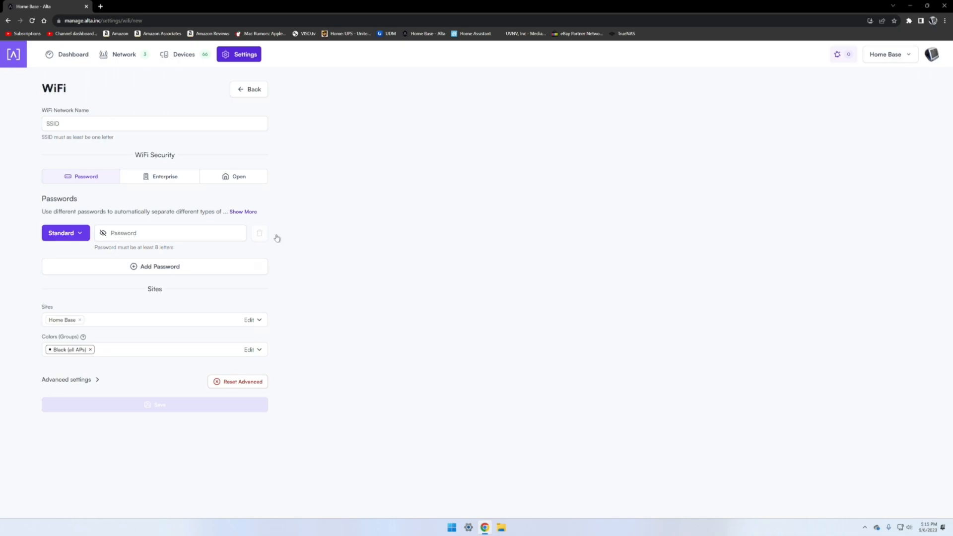
pyautogui.click(256, 91)
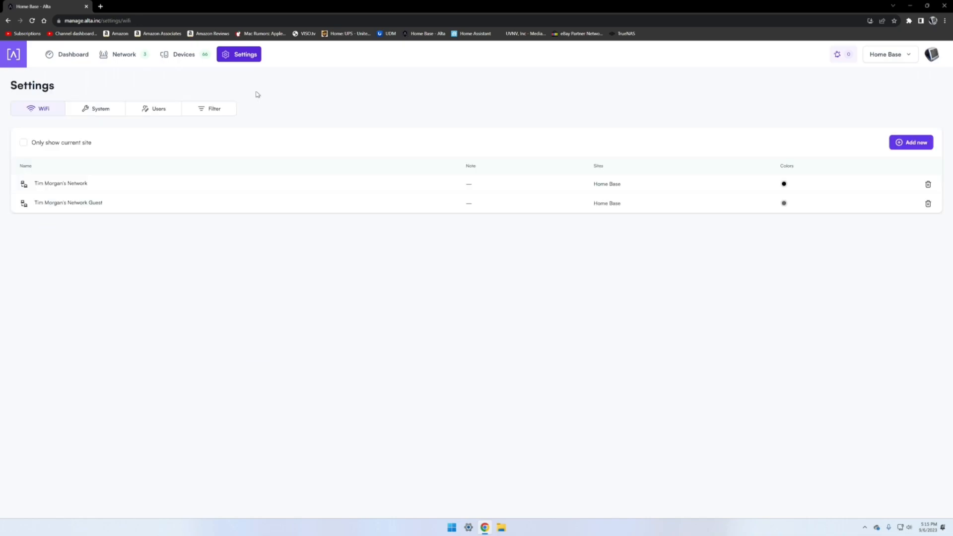
# Step: Open the Site Manager, enter the Home Base site, and return to the Dashboard
pyautogui.click(907, 56)
pyautogui.click(875, 93)
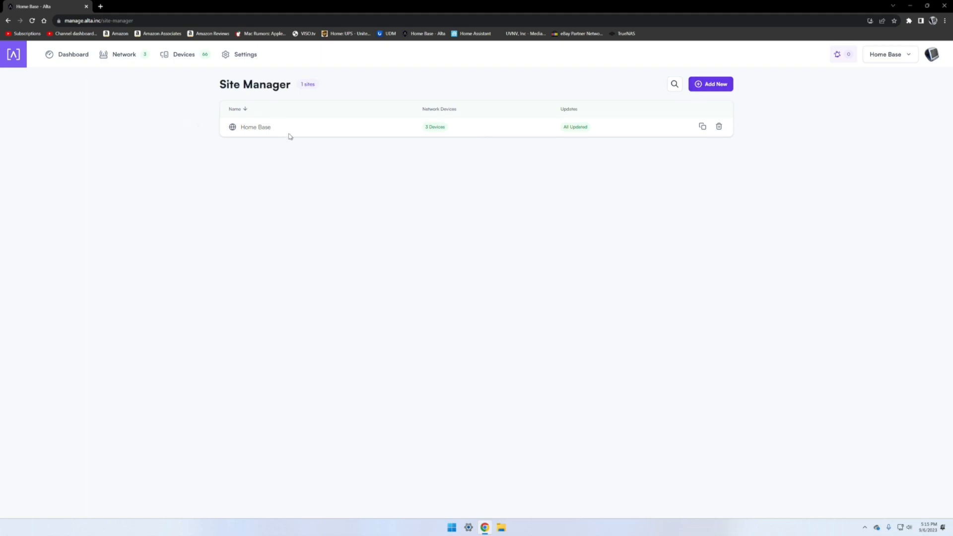
pyautogui.click(275, 128)
pyautogui.click(290, 155)
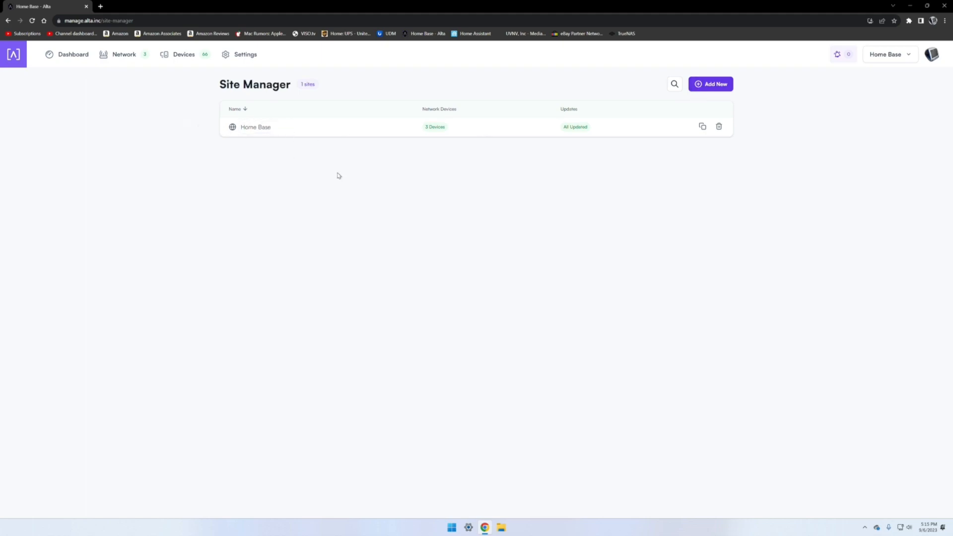
pyautogui.click(230, 127)
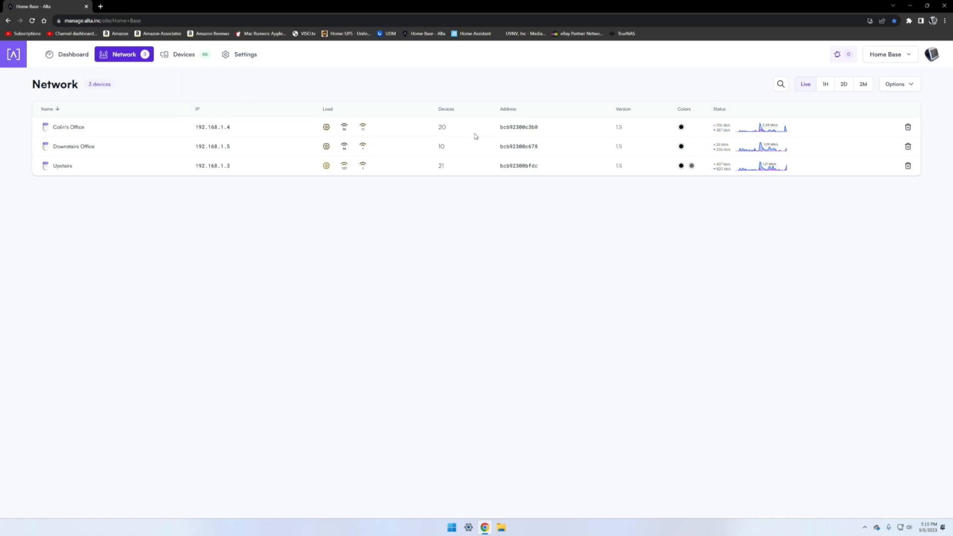
pyautogui.click(64, 55)
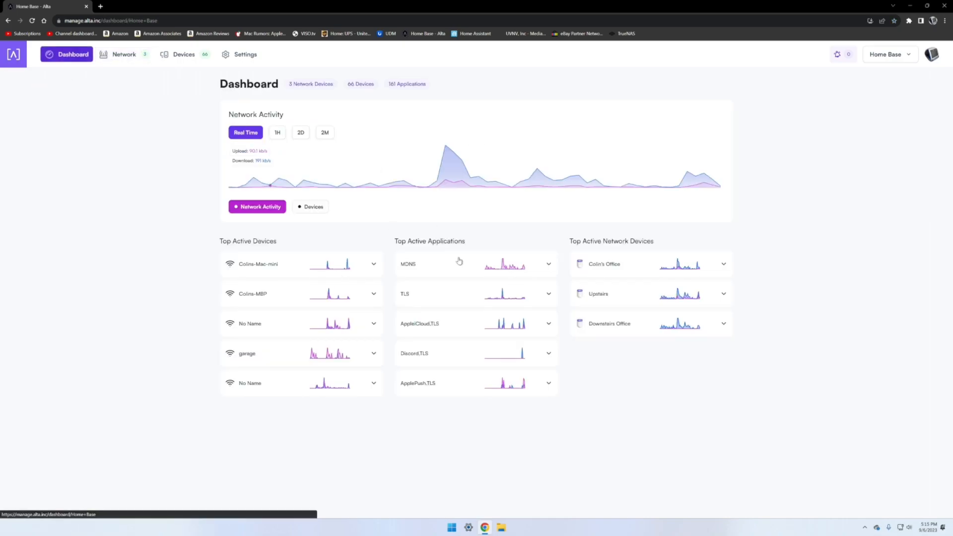